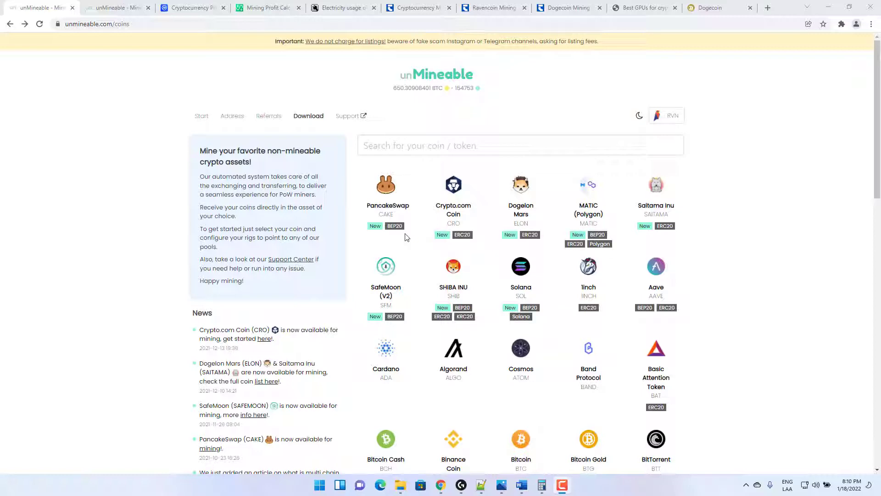
Open the Saitama Inu mining page and check the required hardware and minimum VRAM for the Ethash algorithm
{"action": "left_click", "coordinate": [655, 200]}
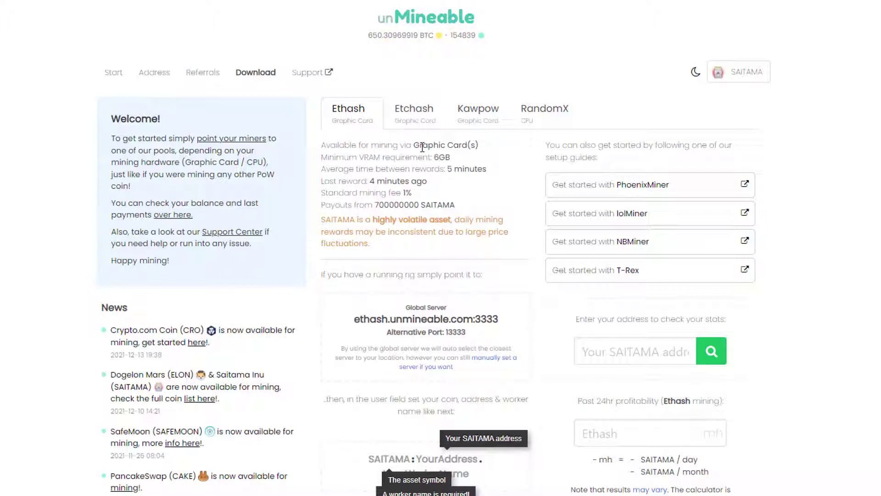
{"action": "left_click_drag", "start_coordinate": [415, 146], "coordinate": [497, 144]}
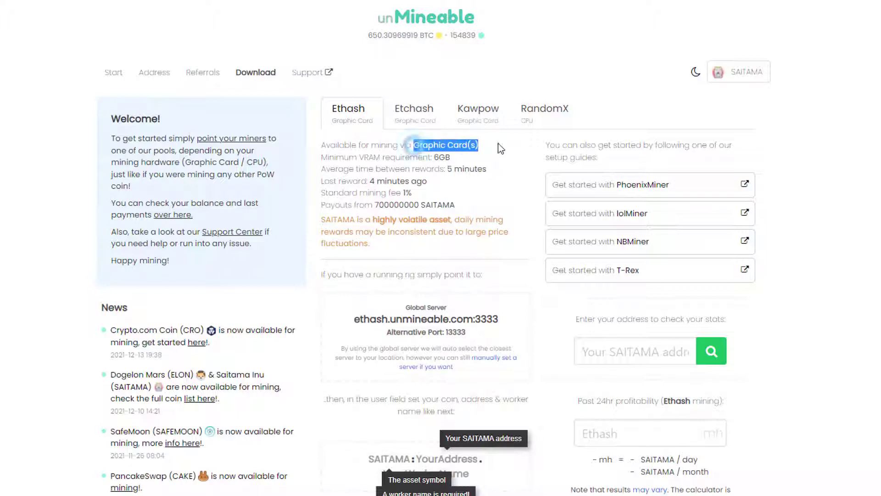
{"action": "left_click", "coordinate": [473, 157]}
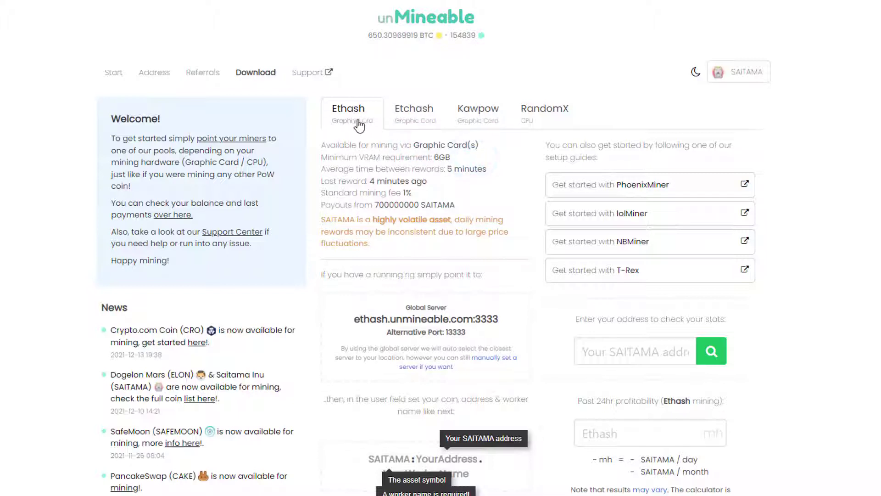
{"action": "left_click_drag", "start_coordinate": [434, 159], "coordinate": [452, 160]}
{"action": "left_click", "coordinate": [454, 163]}
Switch to the Etchash algorithm and check its minimum VRAM requirement
{"action": "left_click", "coordinate": [414, 122]}
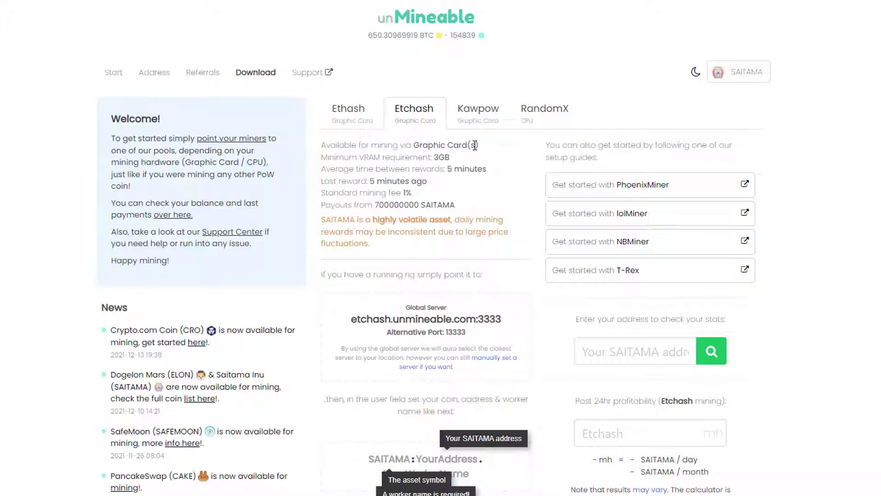
{"action": "left_click", "coordinate": [434, 159]}
{"action": "left_click", "coordinate": [434, 160]}
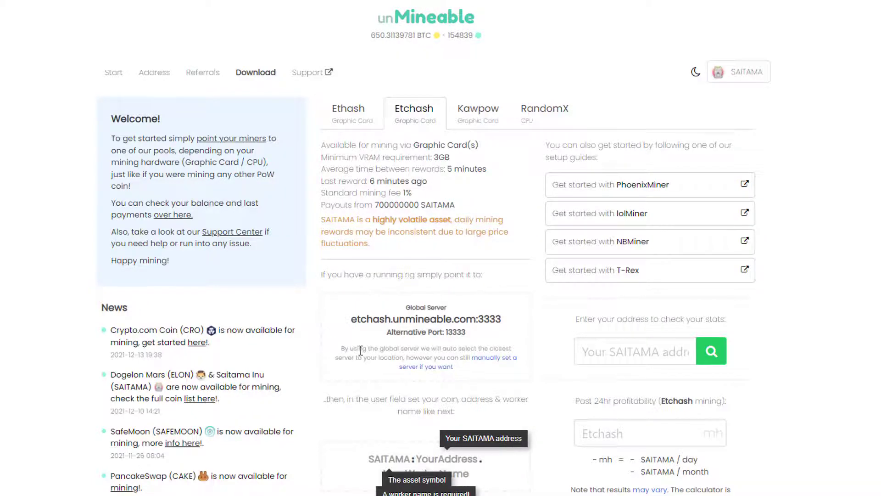
Run dxdiag, check the graphics card's name and display memory (VRAM) in the display information, and minimize the tool
{"action": "left_click", "coordinate": [275, 481]}
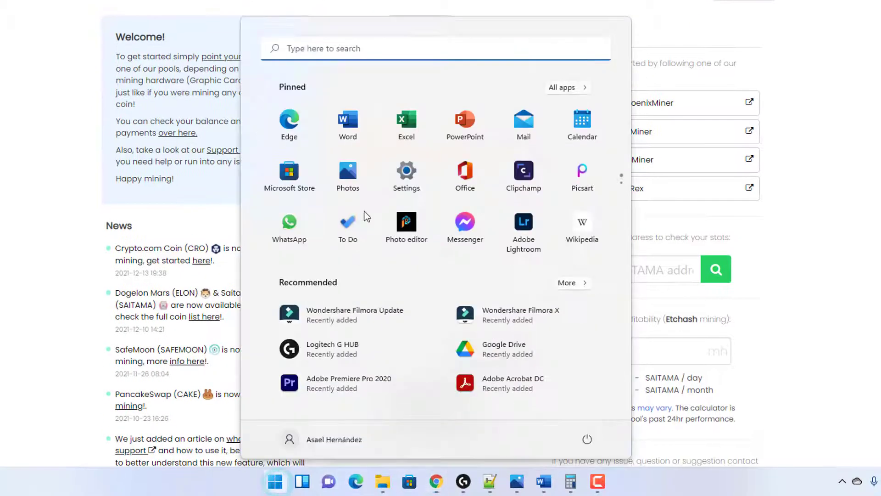
{"action": "type", "text": "dxdiag"}
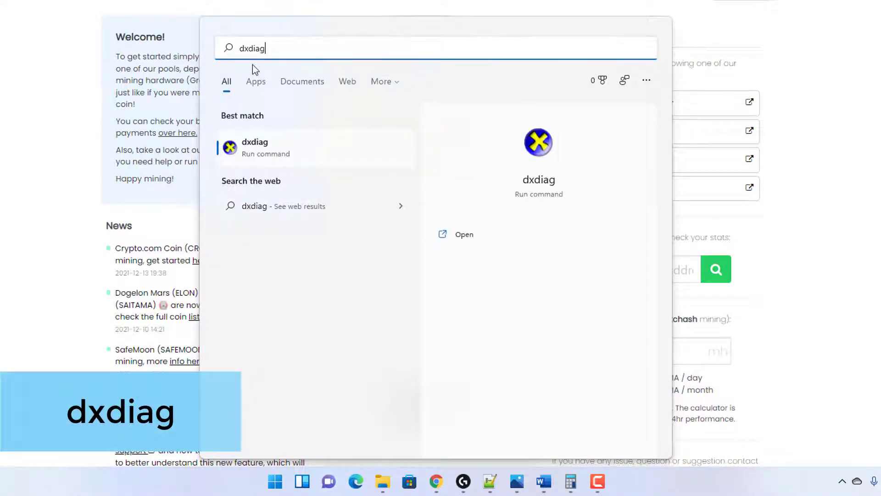
{"action": "left_click", "coordinate": [256, 155]}
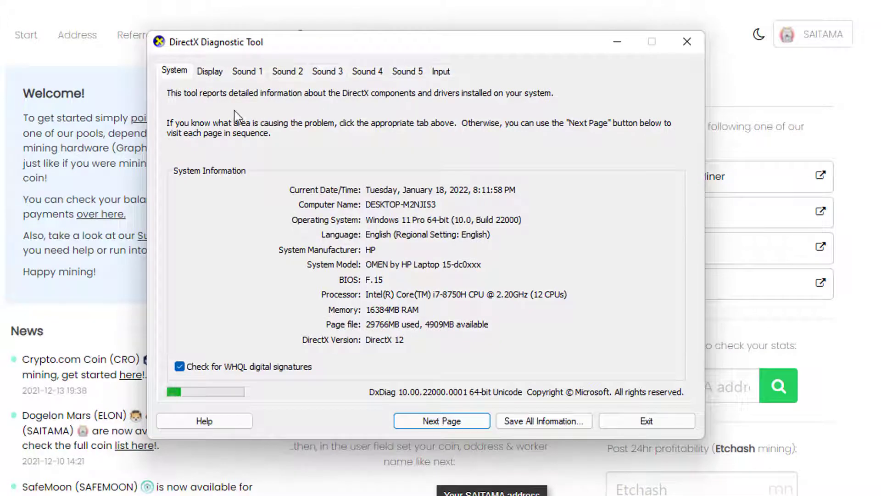
{"action": "left_click", "coordinate": [210, 72]}
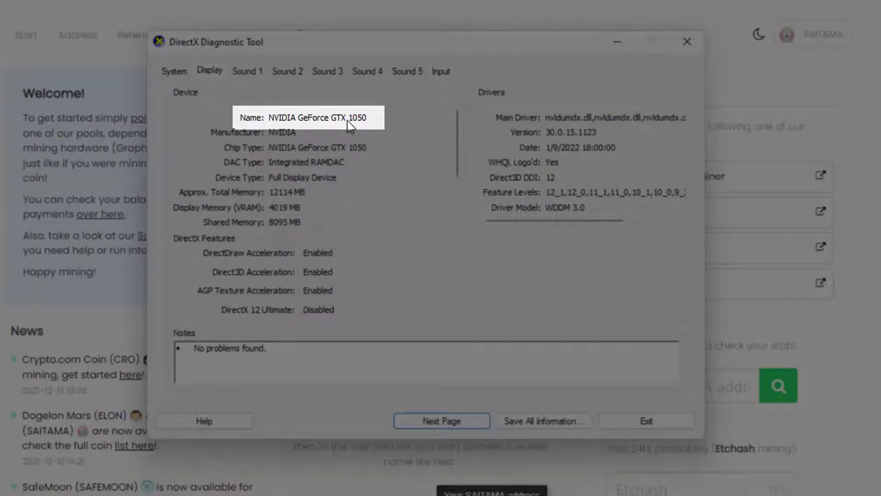
{"action": "left_click_drag", "start_coordinate": [456, 124], "coordinate": [456, 156]}
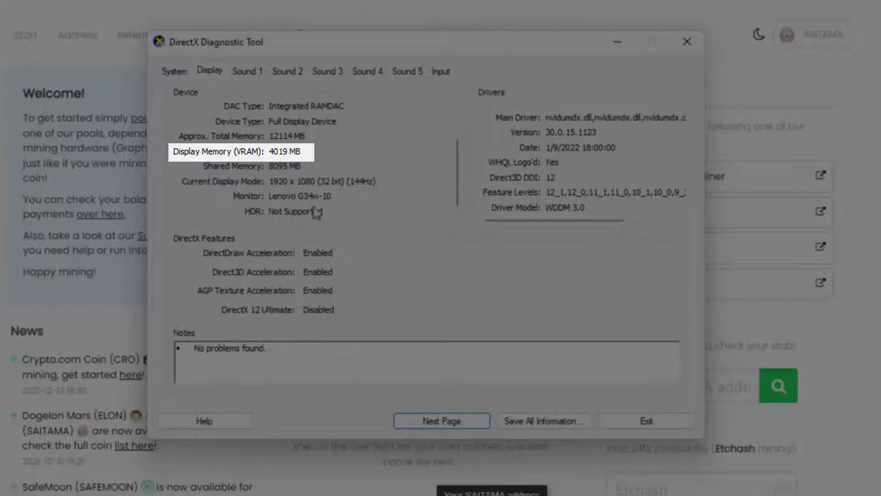
{"action": "left_click_drag", "start_coordinate": [458, 173], "coordinate": [458, 118]}
{"action": "left_click", "coordinate": [616, 42]}
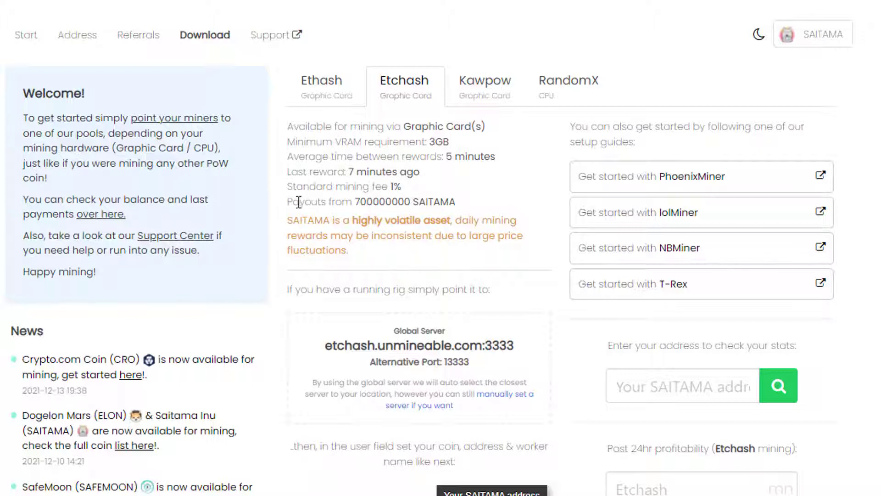
Highlight the standard mining fee listed for Etchash on the SAITAMA page, then clear the highlight
{"action": "left_click_drag", "start_coordinate": [288, 191], "coordinate": [402, 190]}
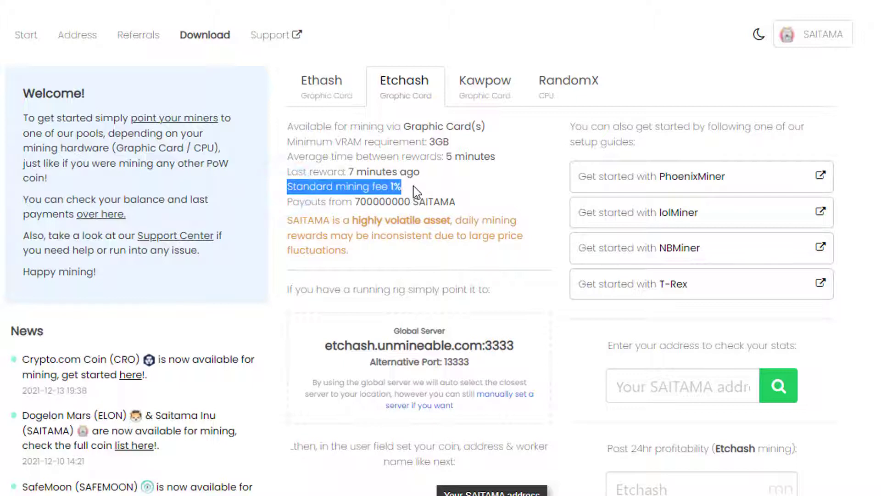
{"action": "left_click", "coordinate": [414, 189]}
{"action": "double_click", "coordinate": [407, 186]}
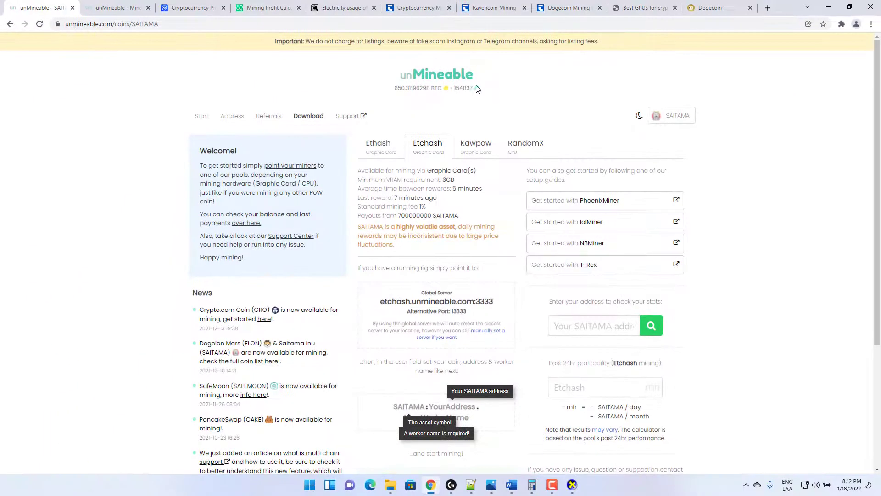
Switch to the CoinWarz mining calculators page and look through the top 10 and most popular cryptocurrency calculators
{"action": "left_click", "coordinate": [418, 14]}
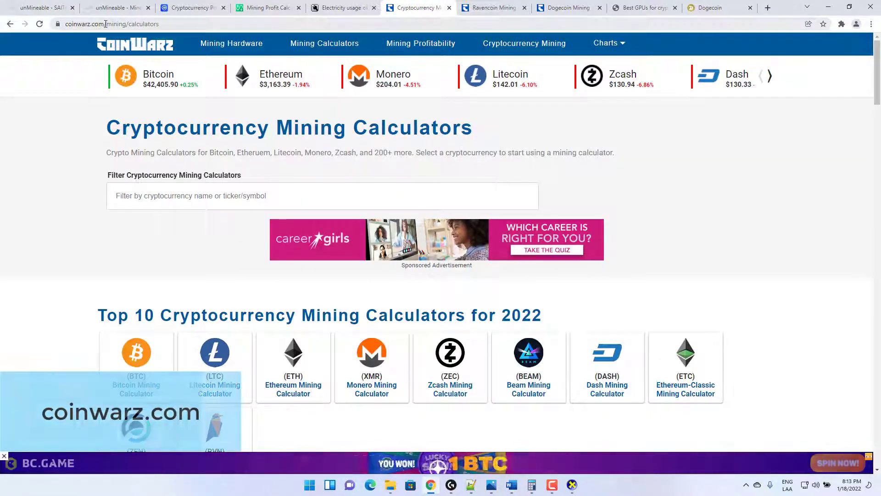
{"action": "scroll", "coordinate": [84, 177], "scroll_direction": "down", "scroll_amount": 3}
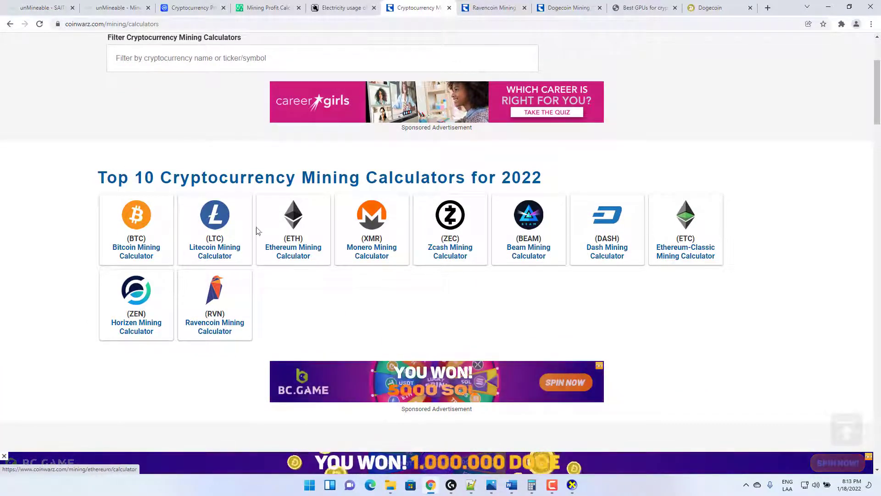
{"action": "scroll", "coordinate": [231, 230], "scroll_direction": "down", "scroll_amount": 4}
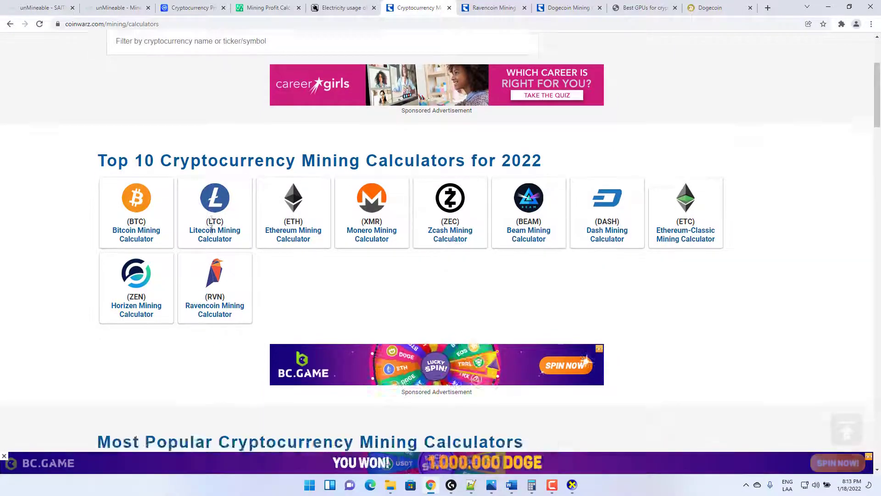
{"action": "scroll", "coordinate": [213, 234], "scroll_direction": "down", "scroll_amount": 3}
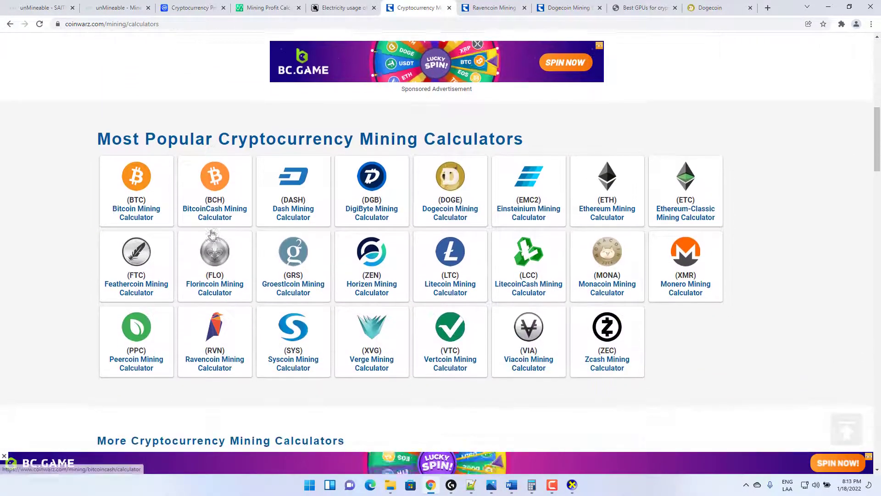
{"action": "scroll", "coordinate": [212, 234], "scroll_direction": "up", "scroll_amount": 1}
{"action": "scroll", "coordinate": [213, 235], "scroll_direction": "up", "scroll_amount": 6}
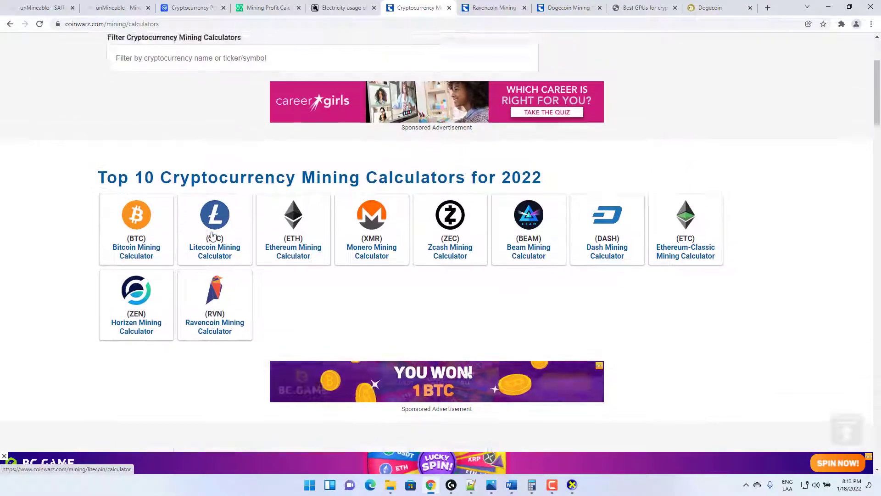
{"action": "scroll", "coordinate": [242, 258], "scroll_direction": "down", "scroll_amount": 4}
{"action": "scroll", "coordinate": [466, 331], "scroll_direction": "up", "scroll_amount": 7}
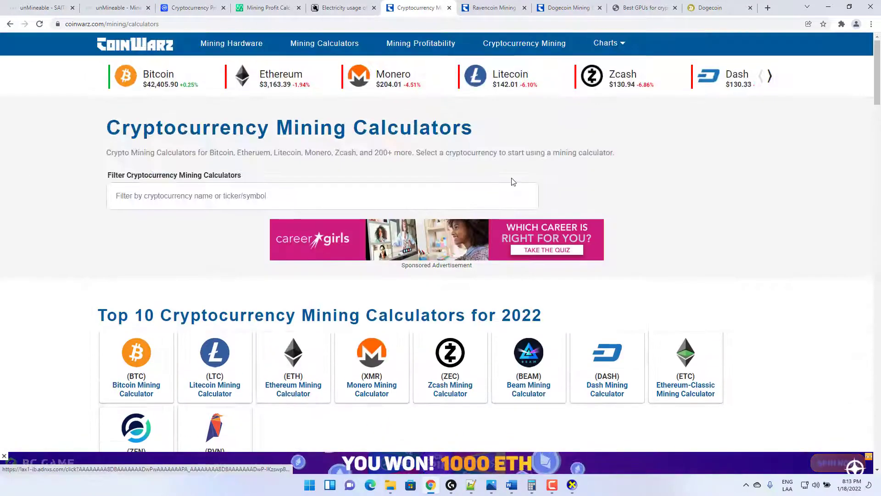
Switch to the Dogecoin Mining Calculator and read the explanation of the mining hashrate field
{"action": "left_click", "coordinate": [568, 10]}
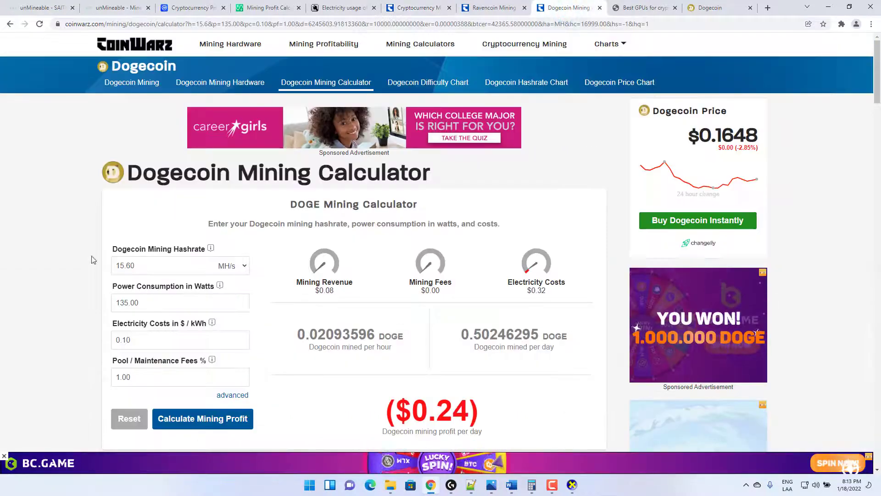
{"action": "scroll", "coordinate": [92, 255], "scroll_direction": "down", "scroll_amount": 1}
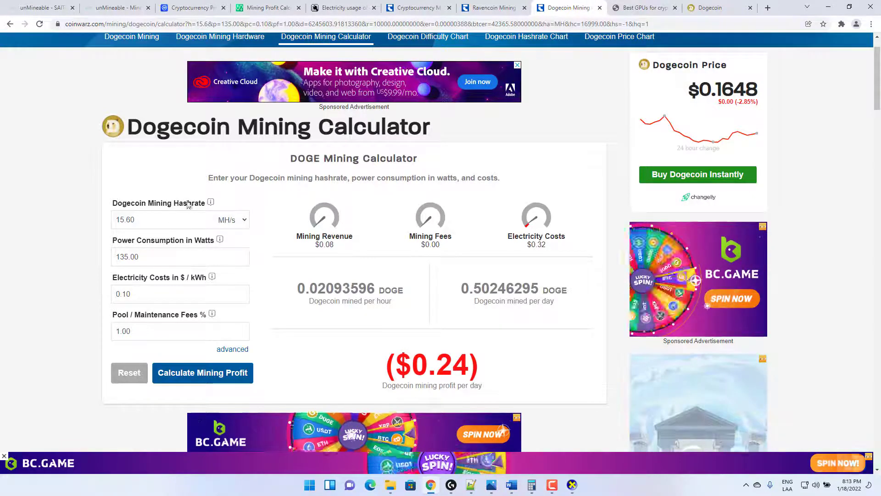
{"action": "mouse_move", "coordinate": [210, 203]}
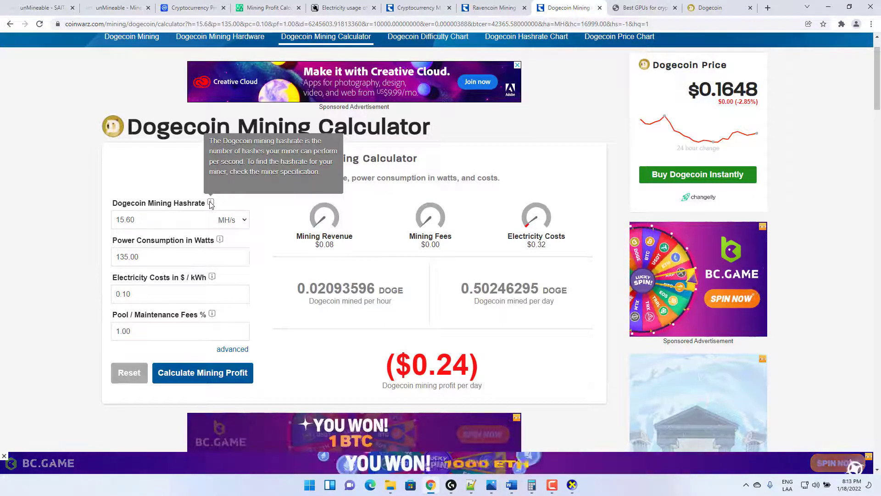
Locate the GeForce GTX 1050 Ti in the hashrates.com GPU list and compare it with the card name in the DirectX Diagnostic Tool
{"action": "left_click", "coordinate": [642, 8]}
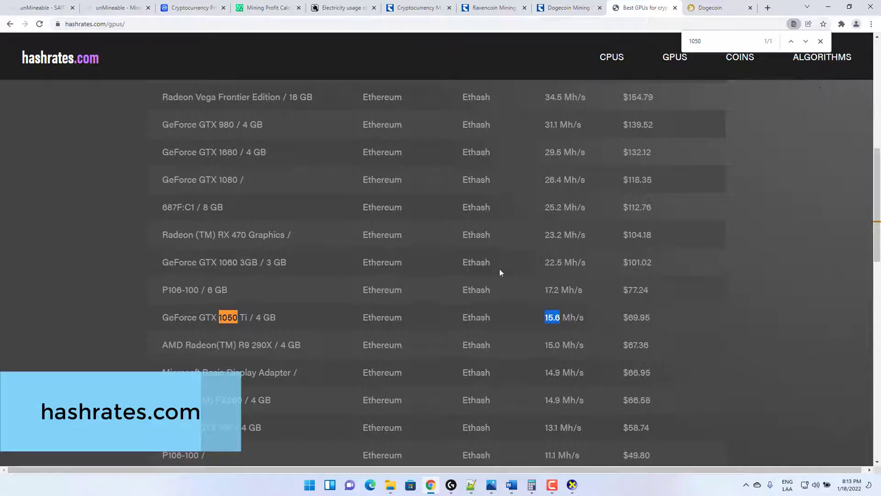
{"action": "scroll", "coordinate": [487, 290], "scroll_direction": "up", "scroll_amount": 4}
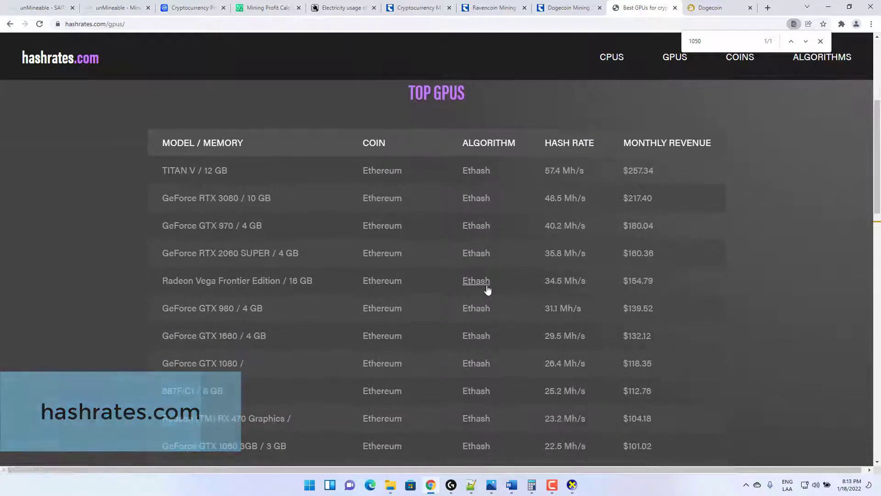
{"action": "scroll", "coordinate": [236, 279], "scroll_direction": "down", "scroll_amount": 5}
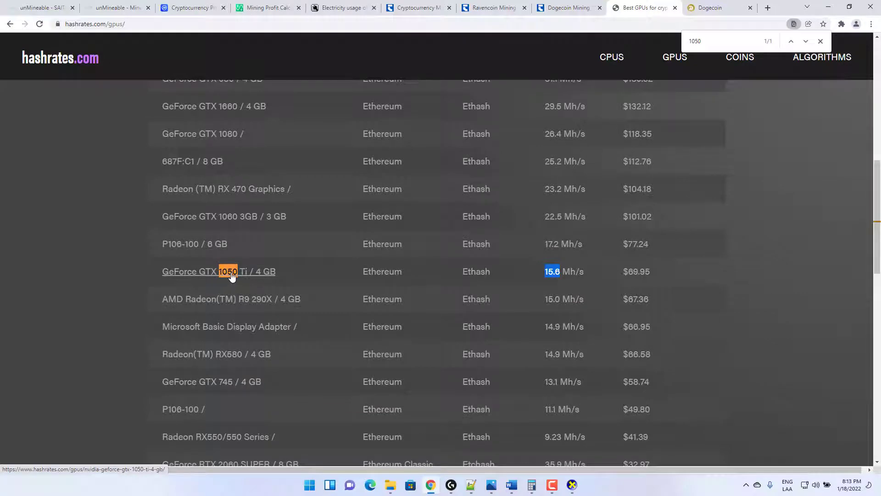
{"action": "left_click", "coordinate": [571, 485]}
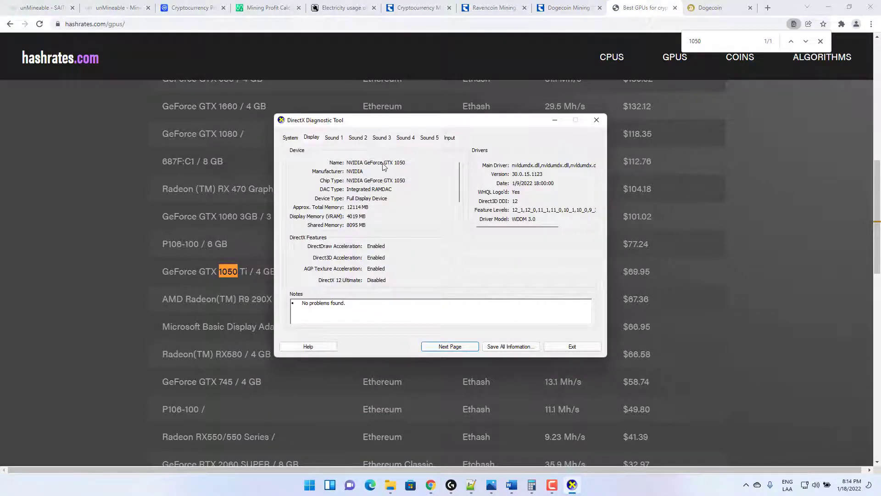
{"action": "left_click", "coordinate": [554, 121]}
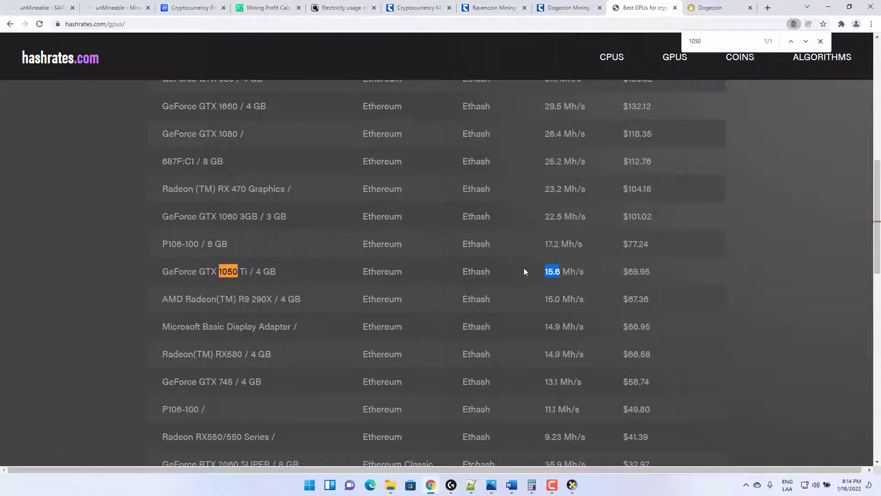
Highlight the GeForce GTX 1050 Ti's hash rate in the GPU list and close the find-in-page search
{"action": "left_click_drag", "start_coordinate": [538, 273], "coordinate": [585, 274]}
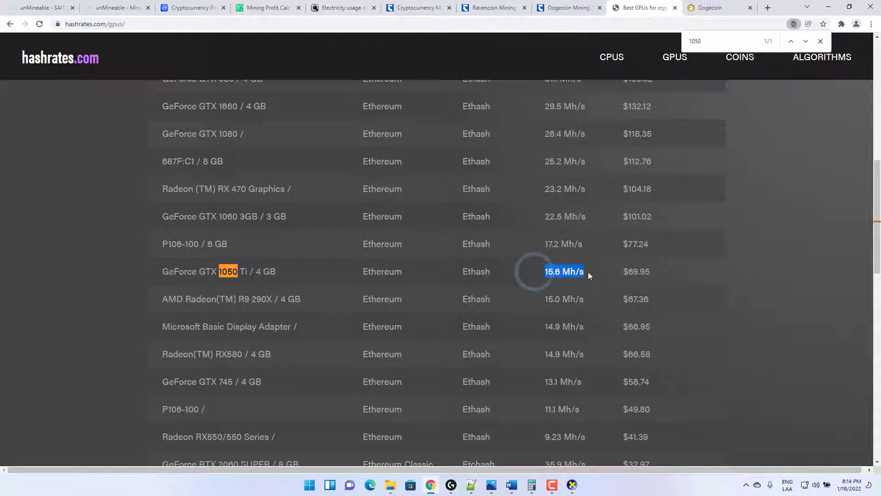
{"action": "scroll", "coordinate": [574, 284], "scroll_direction": "up", "scroll_amount": 2}
{"action": "scroll", "coordinate": [573, 287], "scroll_direction": "up", "scroll_amount": 4}
{"action": "scroll", "coordinate": [575, 331], "scroll_direction": "down", "scroll_amount": 1}
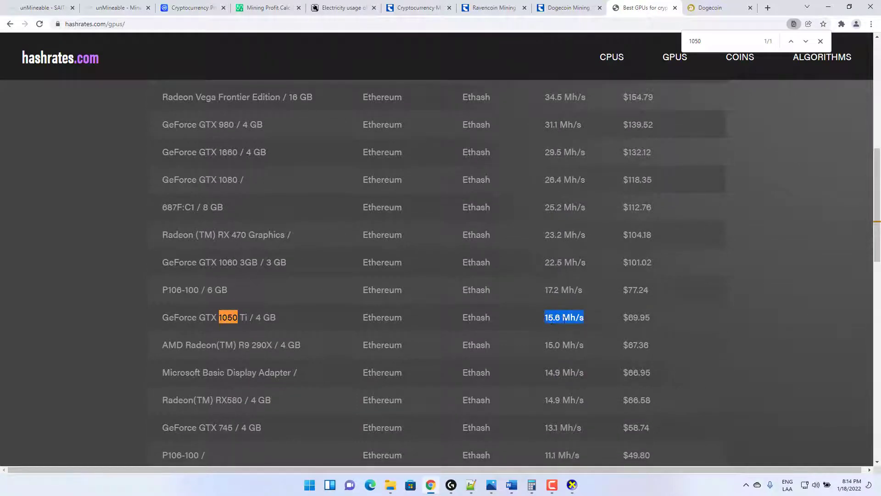
{"action": "left_click", "coordinate": [821, 42]}
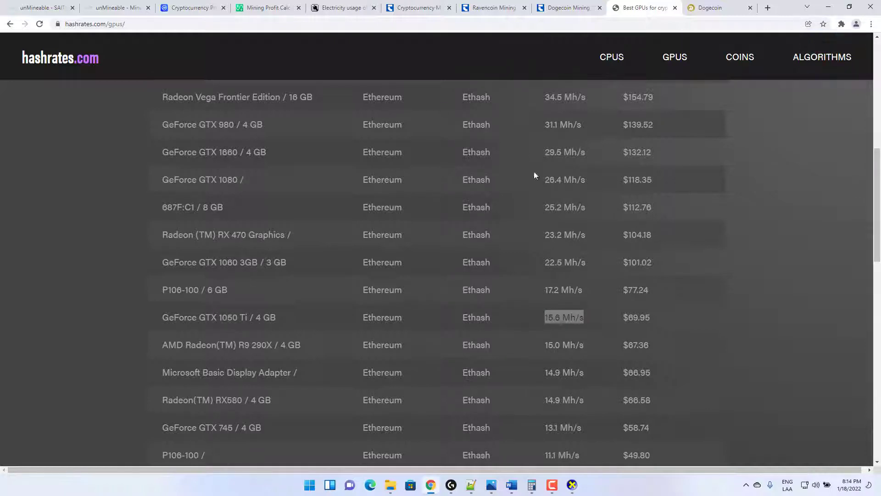
Return to the Dogecoin Mining Calculator, highlight the hashrate value and choose MH/s as its unit
{"action": "left_click", "coordinate": [561, 10]}
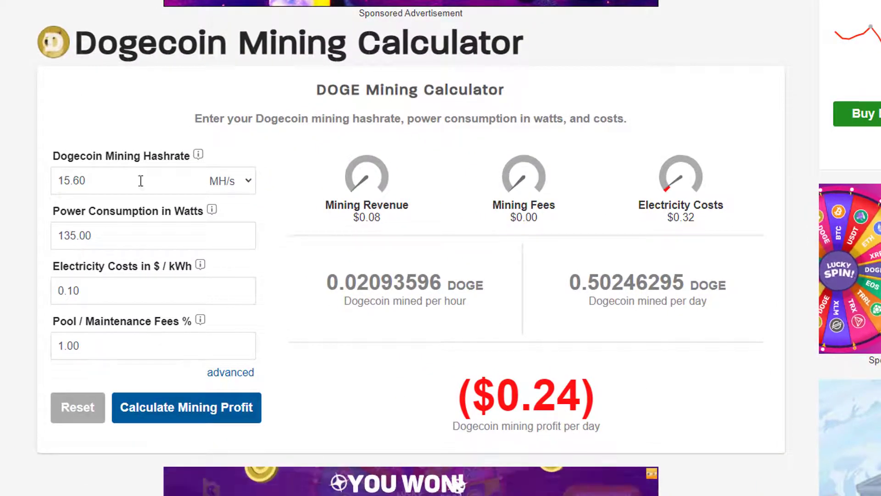
{"action": "double_click", "coordinate": [66, 180]}
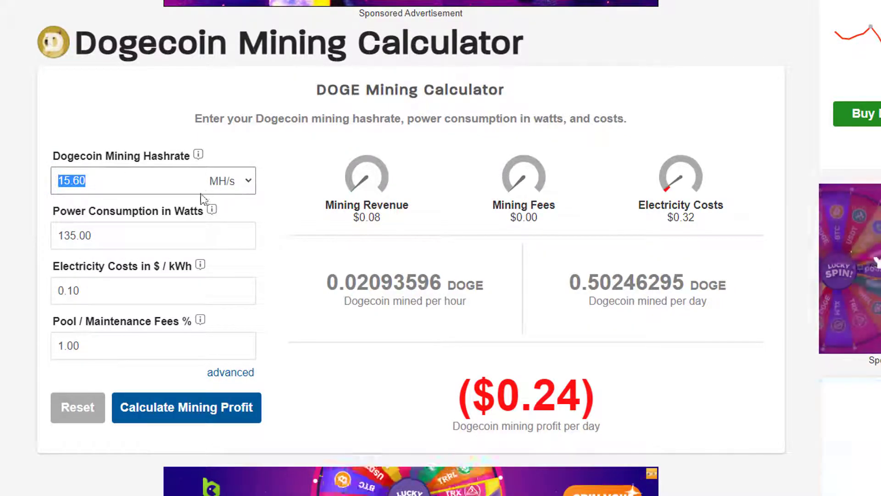
{"action": "left_click", "coordinate": [250, 181]}
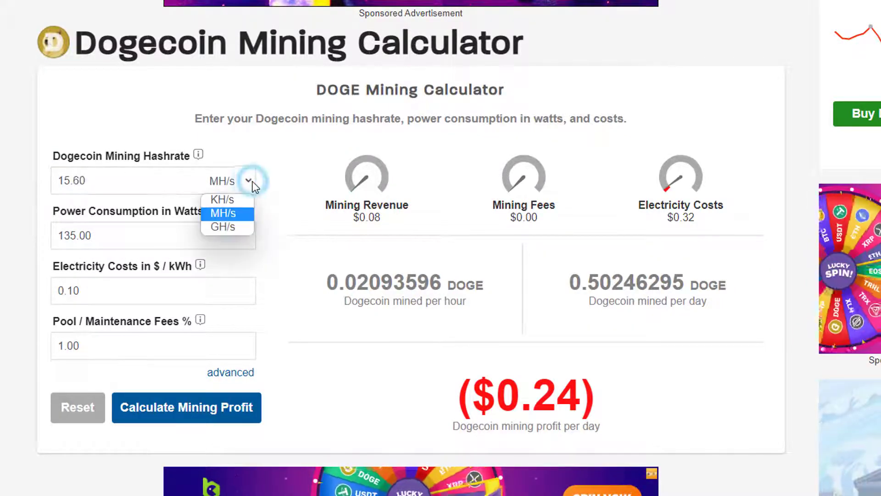
{"action": "left_click", "coordinate": [224, 212]}
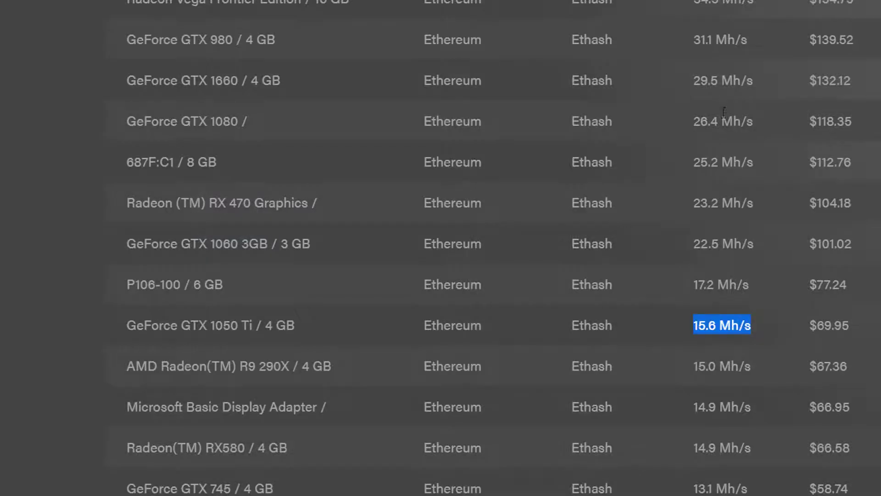
Browse the GPU list on hashrates.com to compare other cards' hash rates with the GeForce GTX 1050 Ti
{"action": "scroll", "coordinate": [734, 229], "scroll_direction": "down", "scroll_amount": 15}
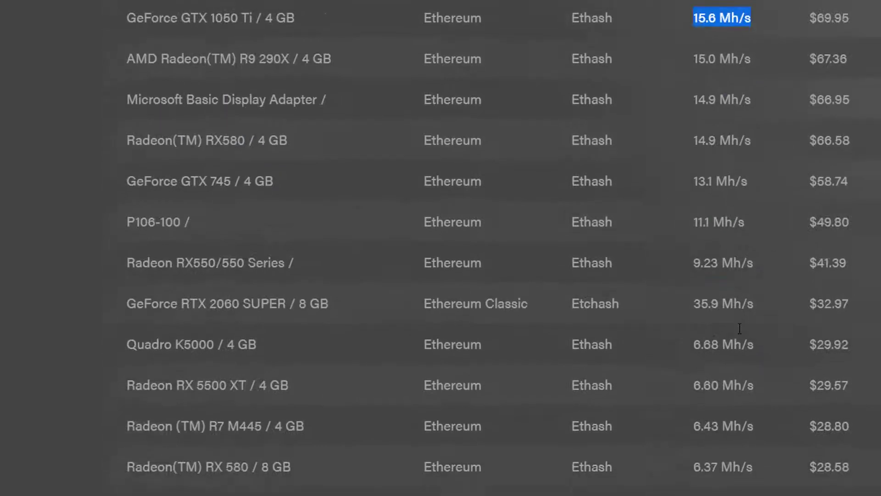
{"action": "scroll", "coordinate": [739, 327], "scroll_direction": "up", "scroll_amount": 15}
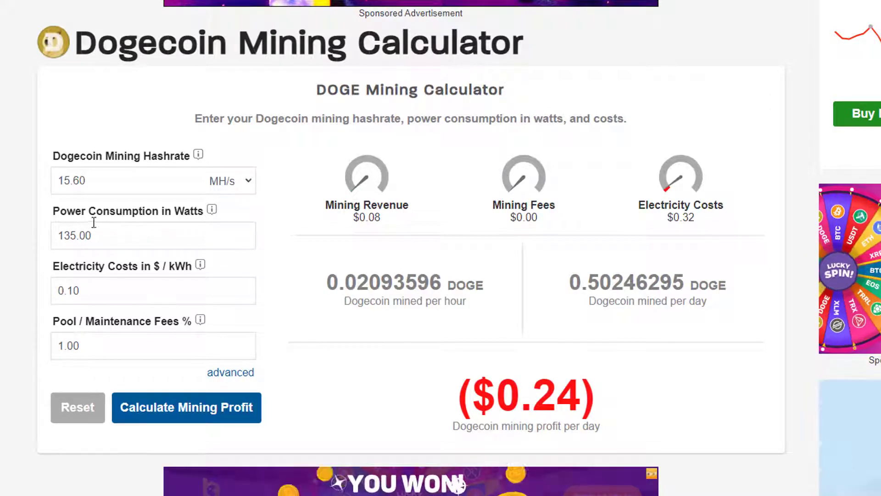
Examine the power consumption field in the Dogecoin Mining Calculator and highlight its value
{"action": "left_click", "coordinate": [110, 237]}
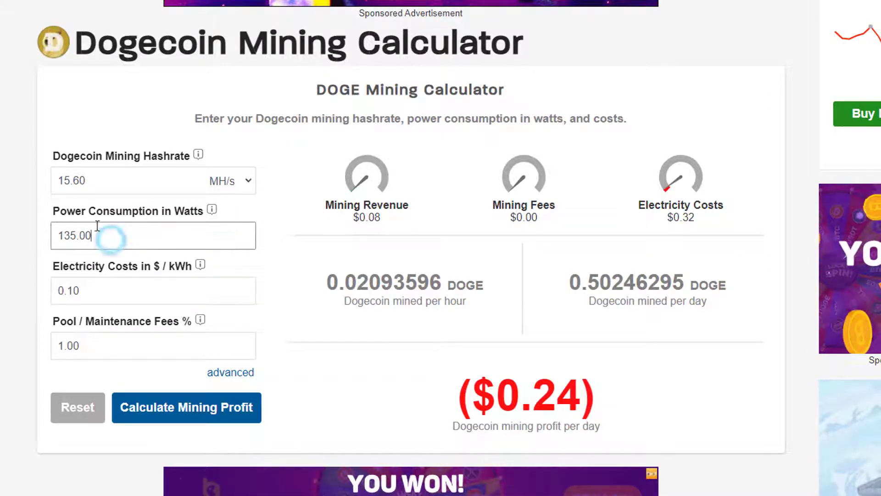
{"action": "double_click", "coordinate": [61, 238]}
{"action": "left_click", "coordinate": [178, 211]}
{"action": "double_click", "coordinate": [181, 211]}
{"action": "double_click", "coordinate": [165, 234]}
Highlight the electricity cost per kWh in the Dogecoin Mining Calculator to review it
{"action": "left_click", "coordinate": [121, 285]}
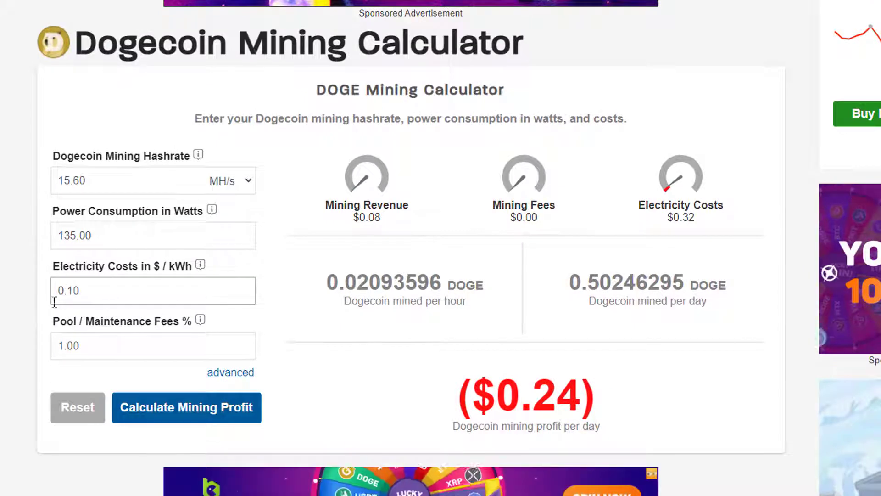
{"action": "double_click", "coordinate": [88, 288]}
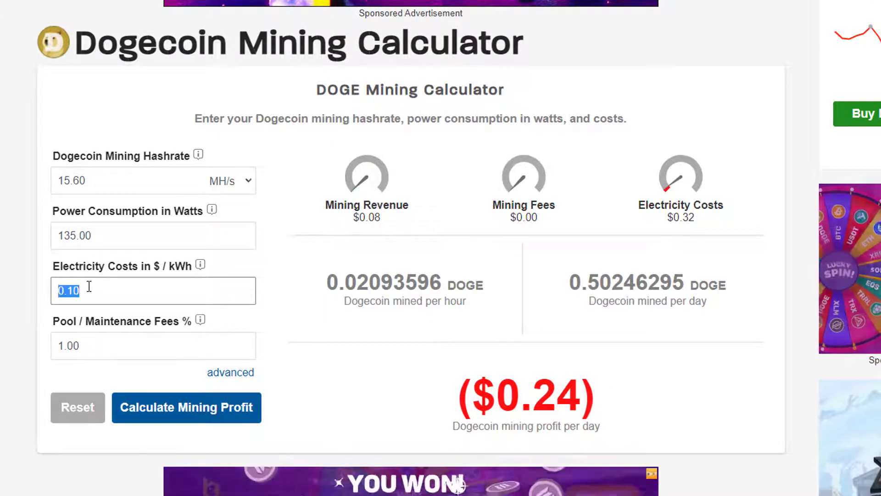
{"action": "key", "text": "Tab"}
{"action": "left_click", "coordinate": [100, 295]}
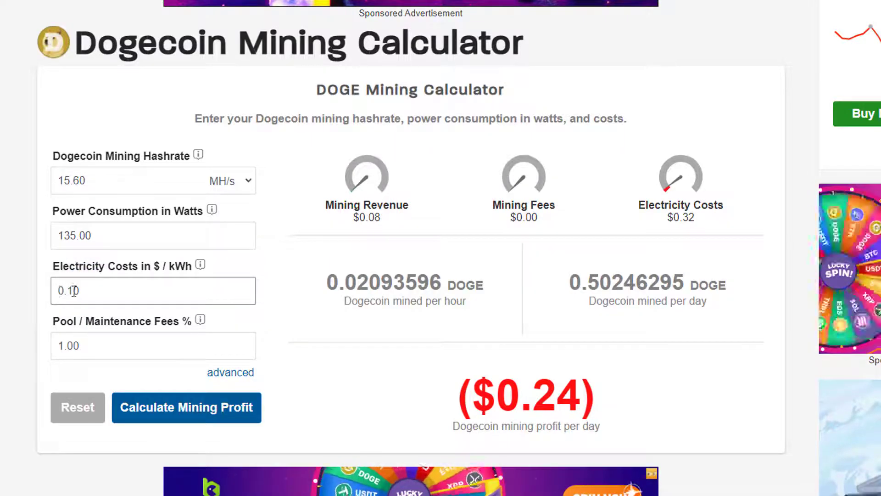
Compare the calculator's pool fee percentage with the standard mining fee on unMineable's Etchash page, highlighting both
{"action": "left_click", "coordinate": [86, 349]}
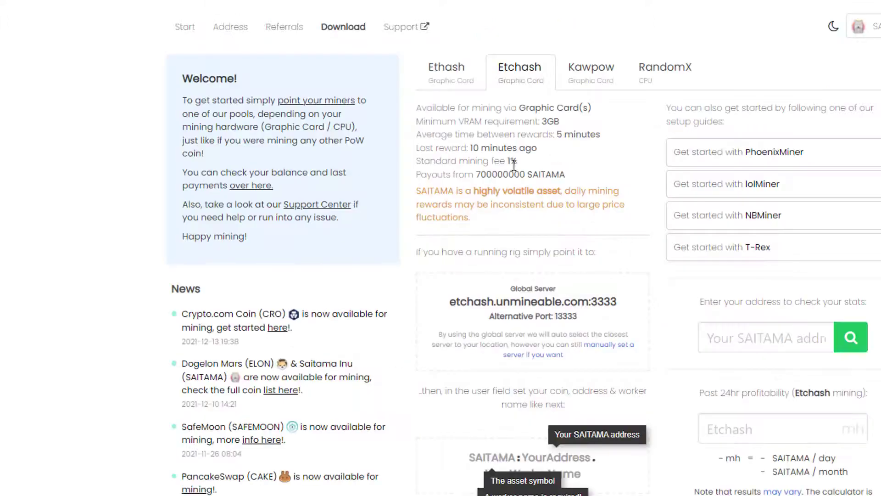
{"action": "left_click_drag", "start_coordinate": [519, 160], "coordinate": [511, 159]}
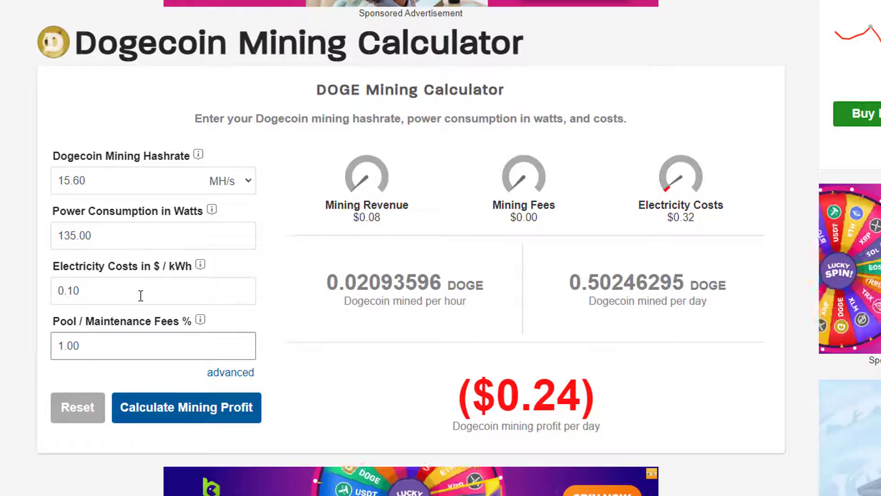
{"action": "double_click", "coordinate": [92, 347]}
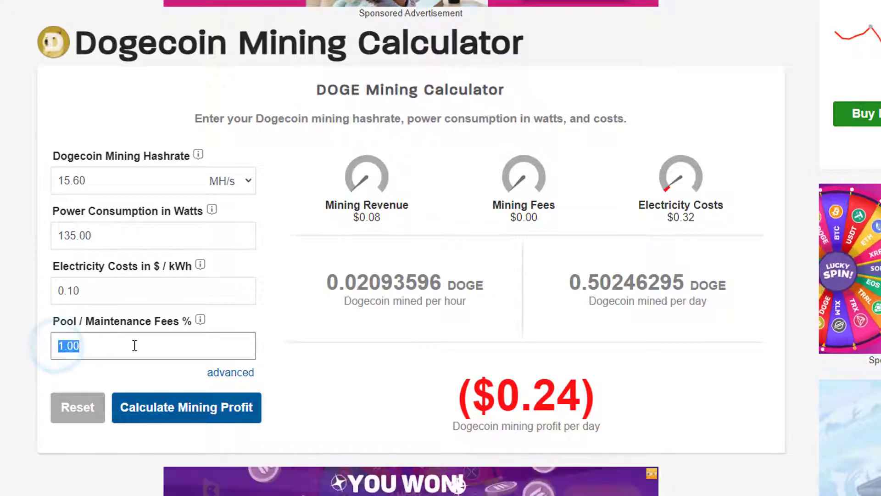
{"action": "left_click", "coordinate": [144, 290]}
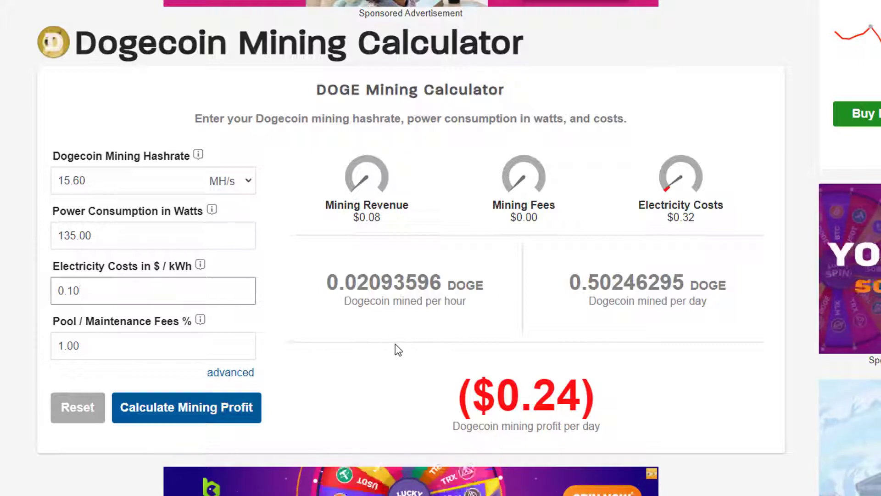
Review the Dogecoin mining profit per day and mining revenue, and highlight the calculator's title
{"action": "left_click_drag", "start_coordinate": [450, 404], "coordinate": [628, 418]}
{"action": "left_click", "coordinate": [627, 428]}
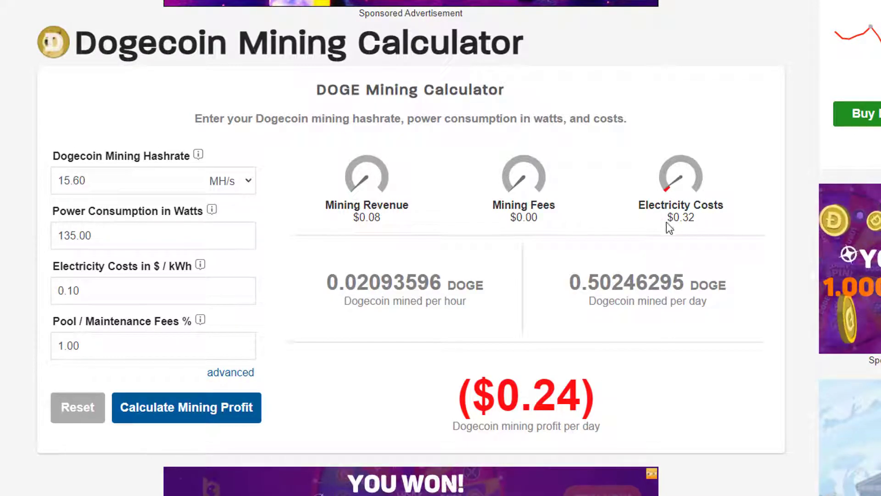
{"action": "left_click_drag", "start_coordinate": [380, 217], "coordinate": [355, 217]}
{"action": "left_click", "coordinate": [352, 217]}
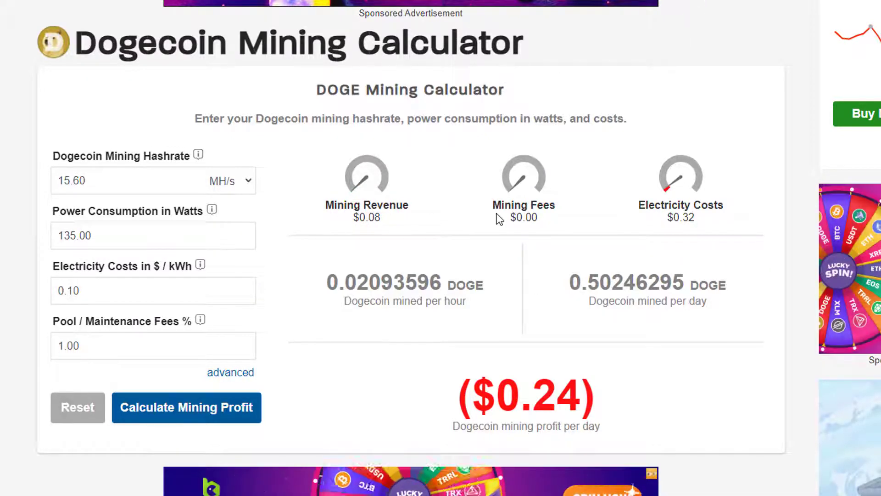
{"action": "scroll", "coordinate": [501, 221], "scroll_direction": "up", "scroll_amount": 1}
{"action": "left_click_drag", "start_coordinate": [75, 110], "coordinate": [227, 119]}
{"action": "left_click", "coordinate": [396, 112]}
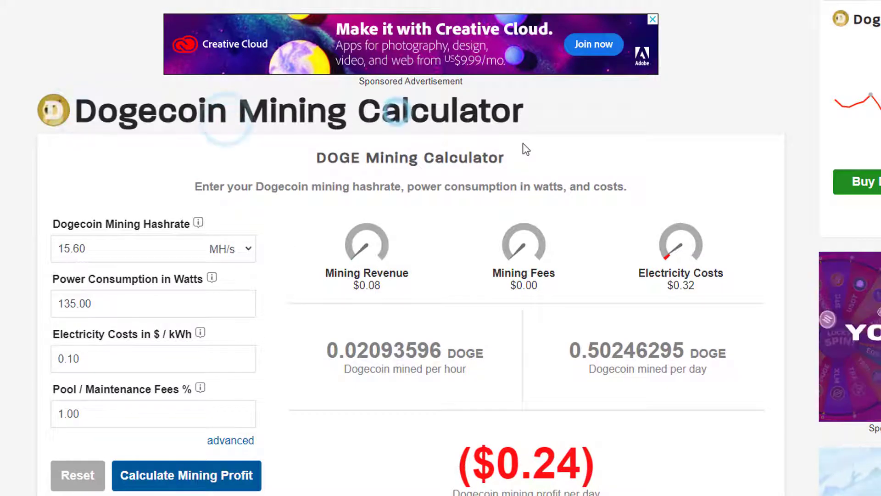
{"action": "scroll", "coordinate": [540, 143], "scroll_direction": "down", "scroll_amount": 1}
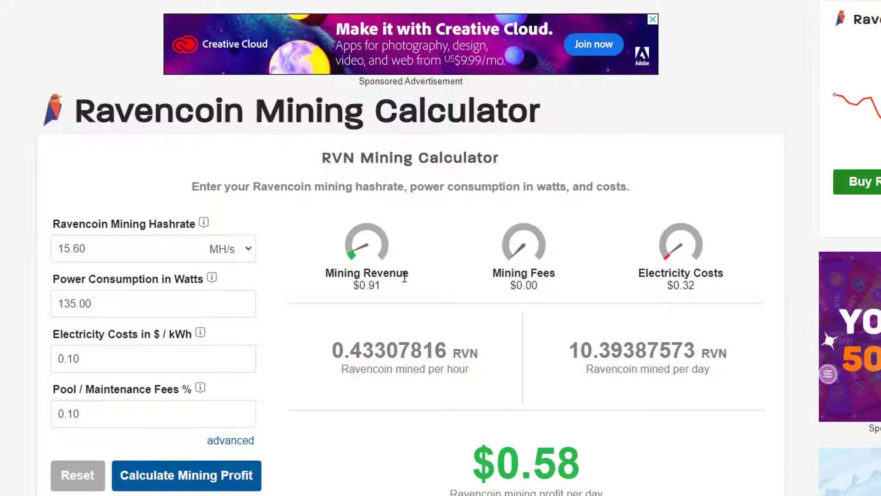
Calculate the mining profit in the Ravencoin Mining Calculator and highlight the profit per day
{"action": "scroll", "coordinate": [367, 279], "scroll_direction": "down", "scroll_amount": 2}
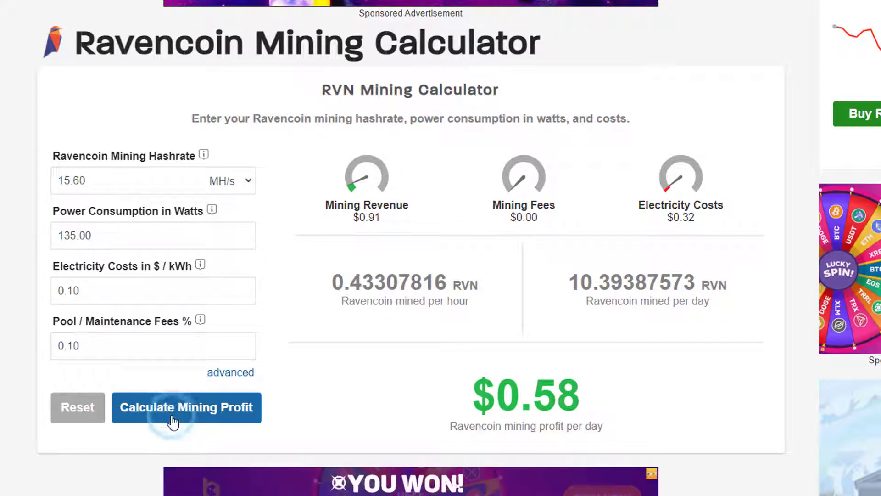
{"action": "scroll", "coordinate": [198, 370], "scroll_direction": "up", "scroll_amount": 2}
{"action": "scroll", "coordinate": [224, 274], "scroll_direction": "down", "scroll_amount": 2}
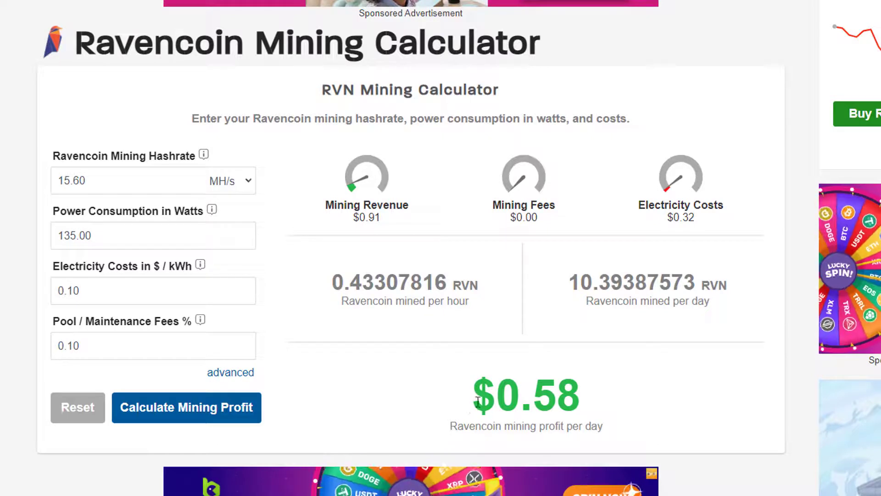
{"action": "left_click_drag", "start_coordinate": [454, 427], "coordinate": [602, 426]}
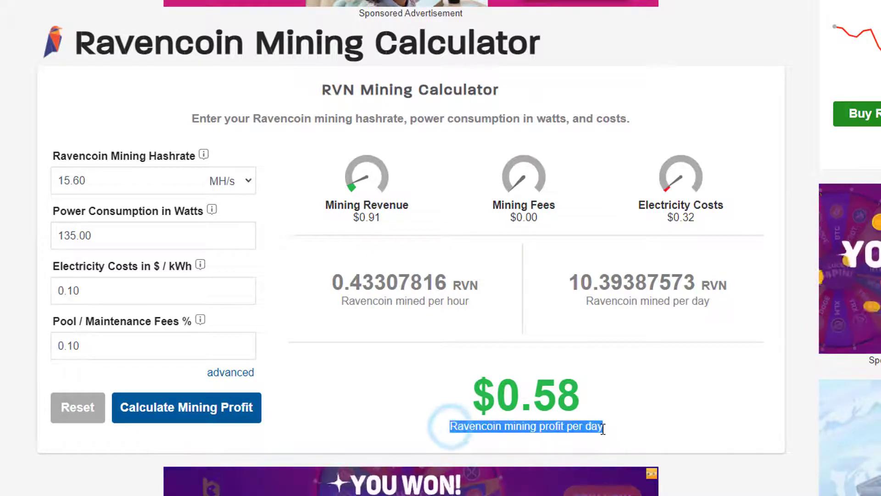
{"action": "left_click", "coordinate": [579, 402]}
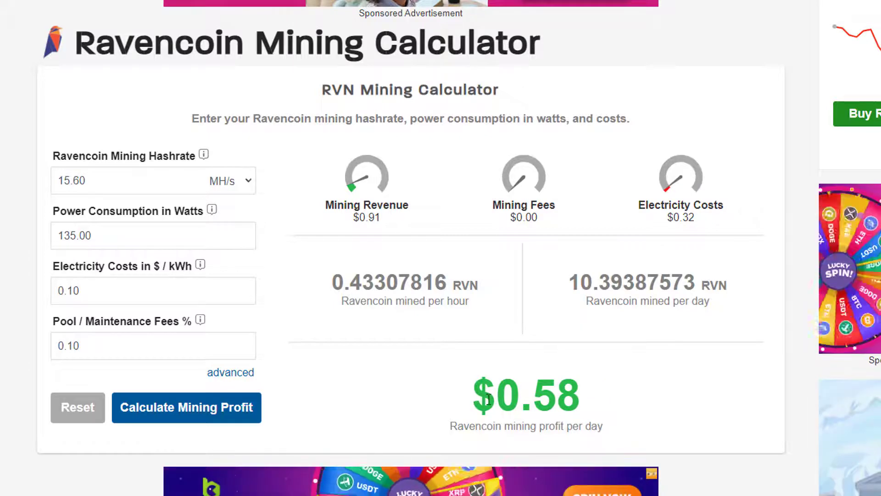
{"action": "left_click_drag", "start_coordinate": [497, 397], "coordinate": [578, 398]}
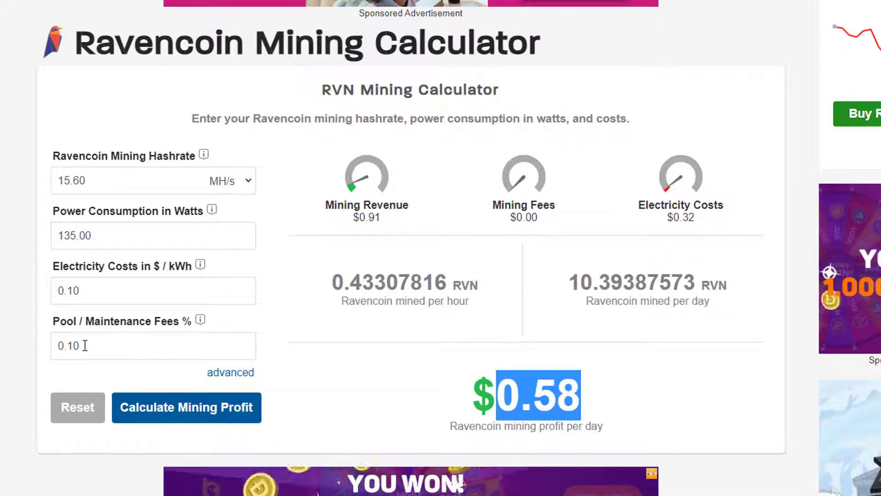
Set the Ravencoin calculator's pool/maintenance fee to 1% and recalculate the mining profit
{"action": "left_click_drag", "start_coordinate": [89, 344], "coordinate": [41, 347]}
{"action": "type", "text": "1"}
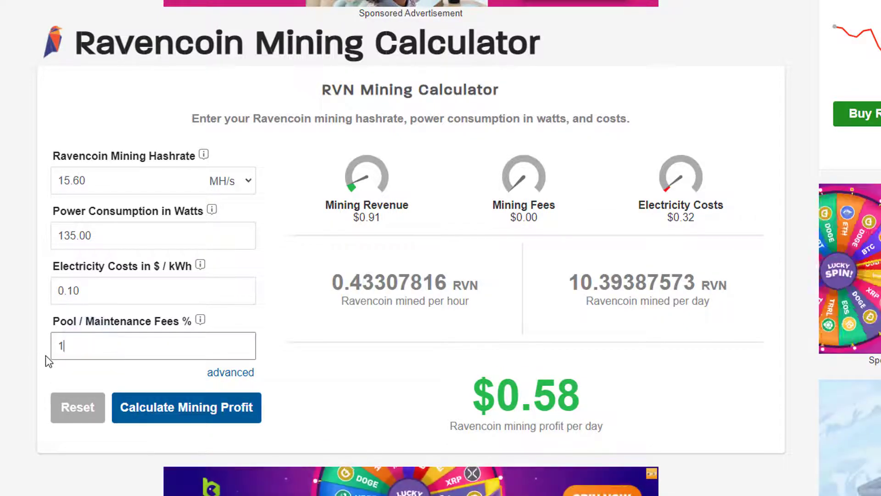
{"action": "left_click", "coordinate": [169, 410]}
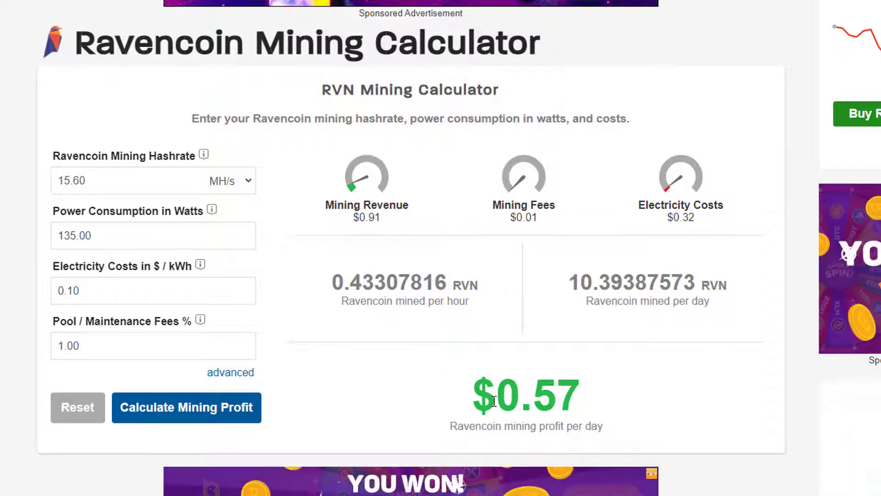
Copy Ravencoin's daily mining profit into the Calculator app and multiply it by 30
{"action": "left_click_drag", "start_coordinate": [494, 402], "coordinate": [583, 401]}
{"action": "key", "text": "ctrl+c"}
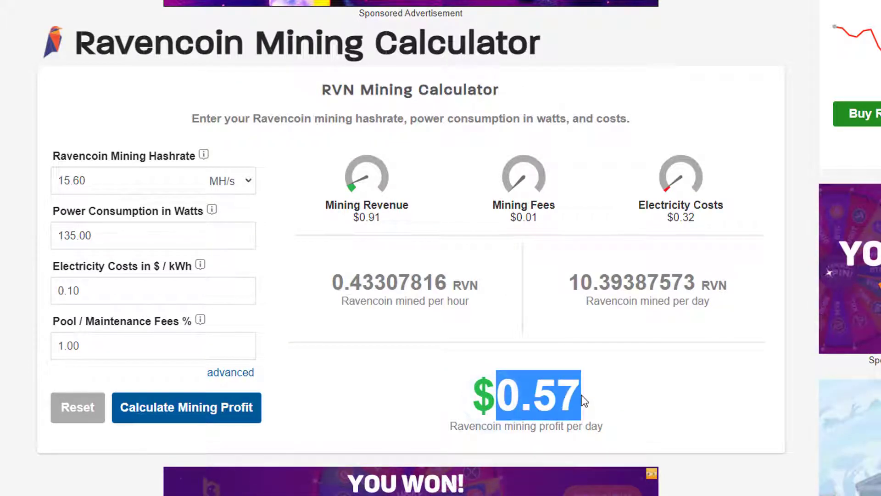
{"action": "key", "text": "alt+Tab"}
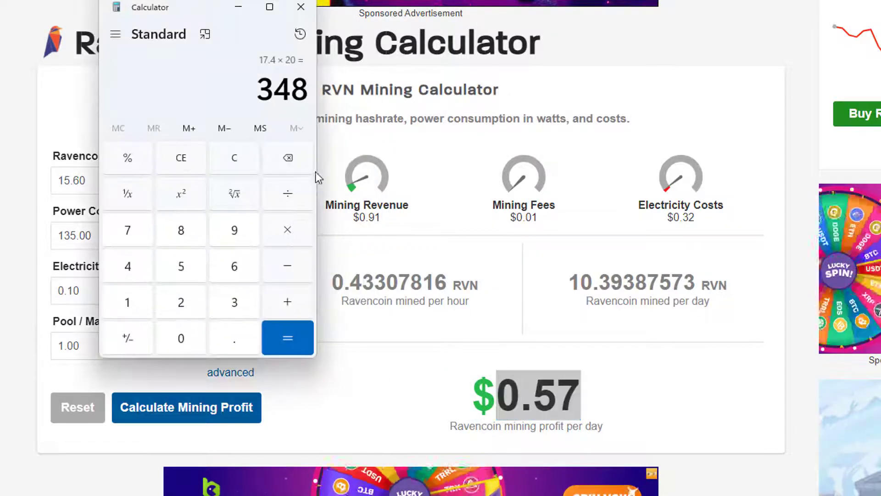
{"action": "key", "text": "Escape"}
{"action": "key", "text": "ctrl+v"}
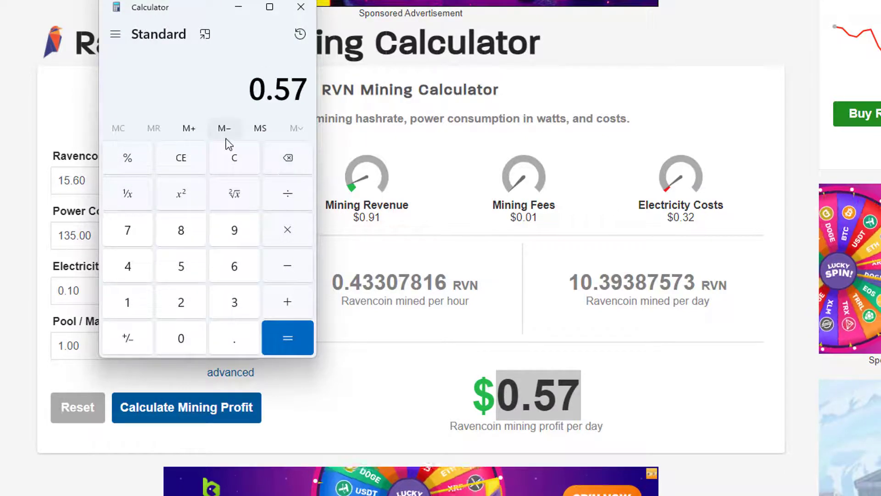
{"action": "type", "text": "*30"}
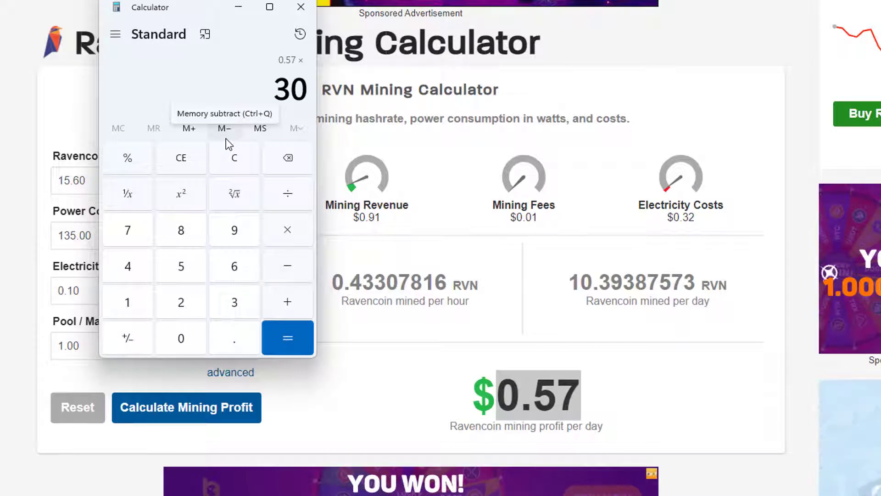
{"action": "key", "text": "Return"}
Multiply the monthly profit by 20 in the Calculator app, review the product, and return to the Ravencoin page
{"action": "type", "text": "*20"}
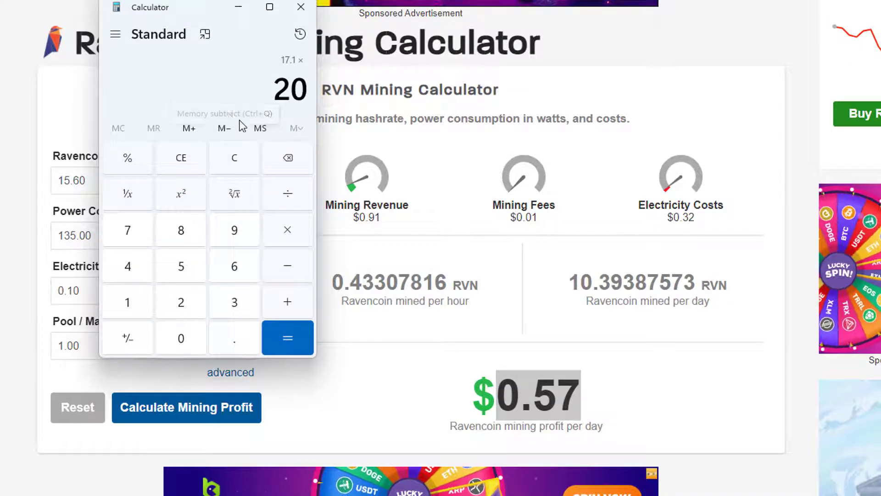
{"action": "key", "text": "Return"}
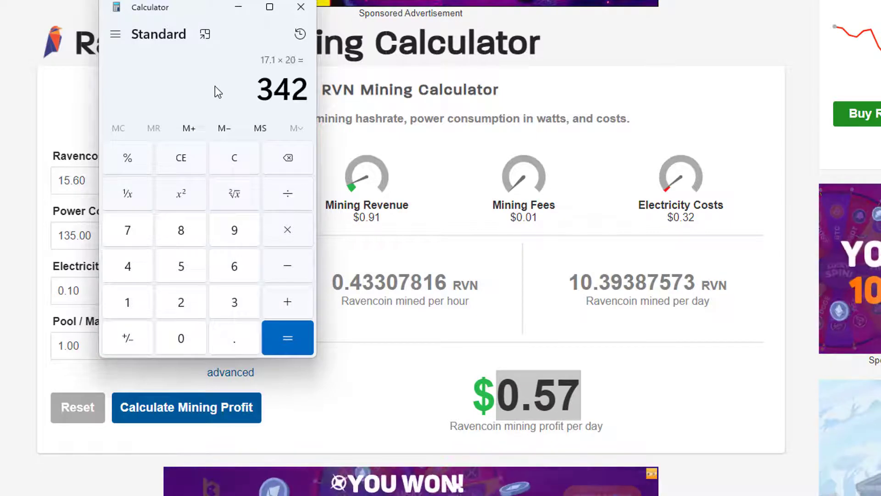
{"action": "left_click_drag", "start_coordinate": [257, 89], "coordinate": [299, 89]}
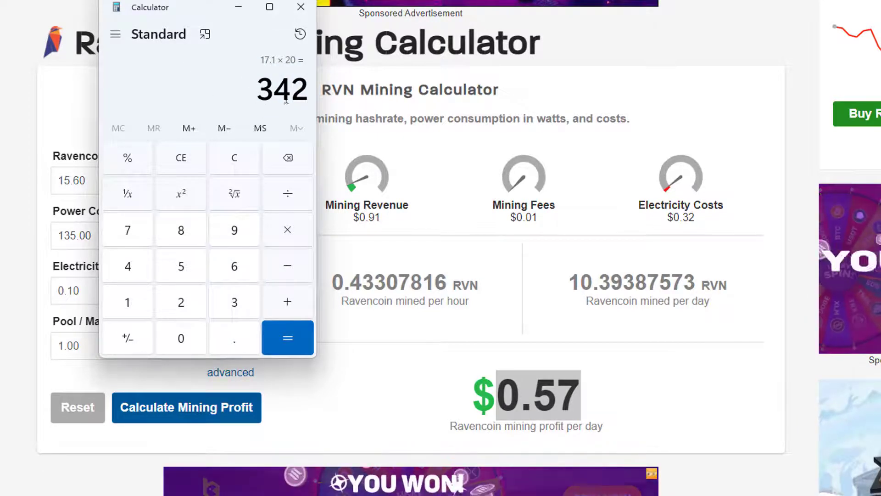
{"action": "left_click", "coordinate": [244, 15]}
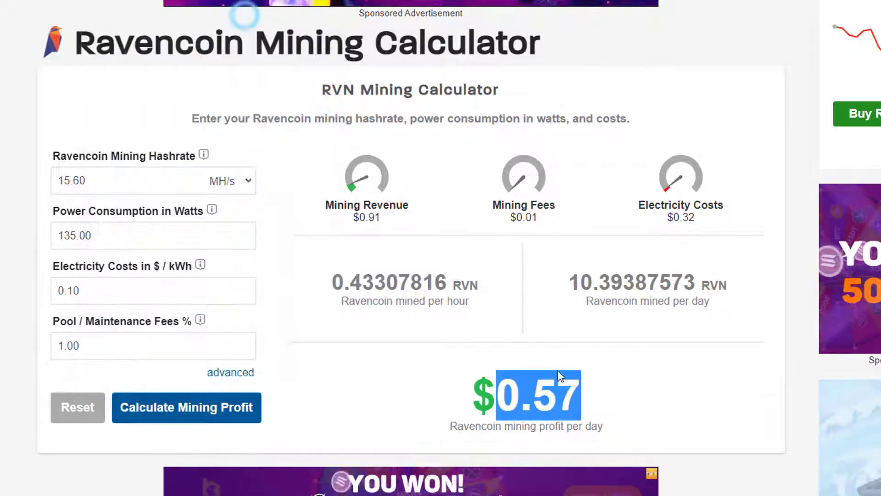
{"action": "left_click", "coordinate": [634, 406]}
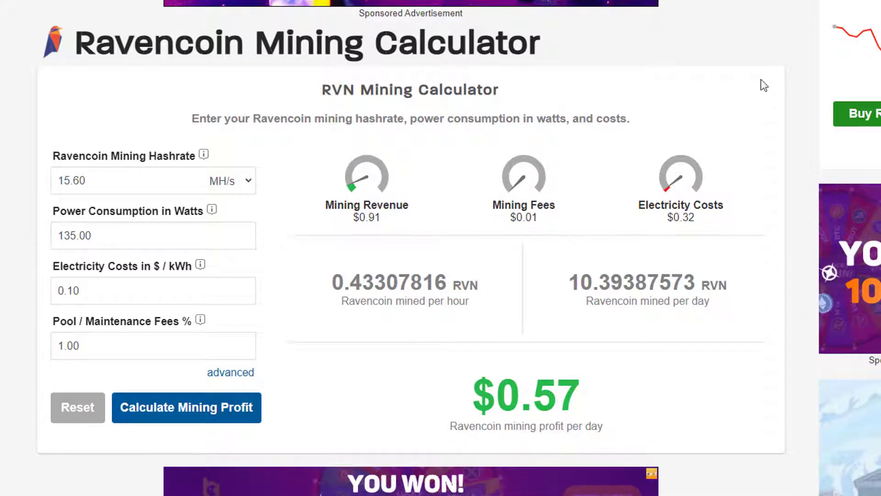
Multiply the amount of Ravencoin mined per day, 10.39387573, by 30 in the Calculator app and highlight the product
{"action": "left_click_drag", "start_coordinate": [570, 285], "coordinate": [684, 283]}
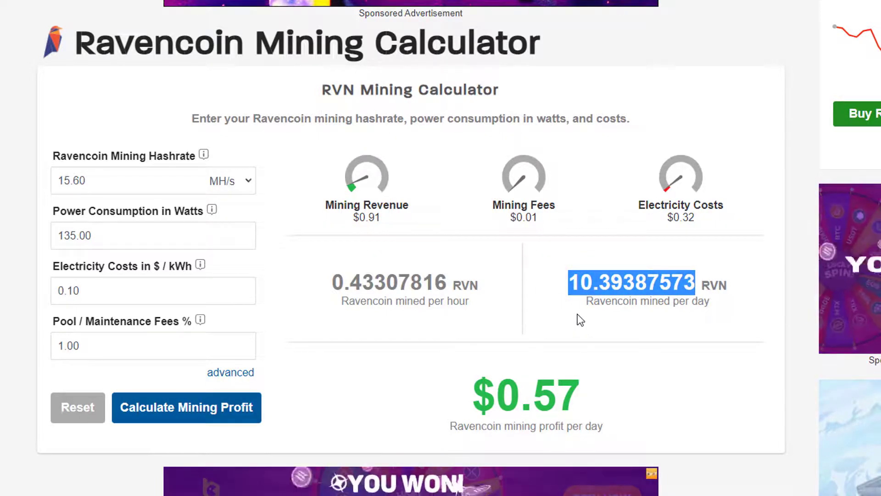
{"action": "key", "text": "alt+Tab"}
{"action": "key", "text": "Escape"}
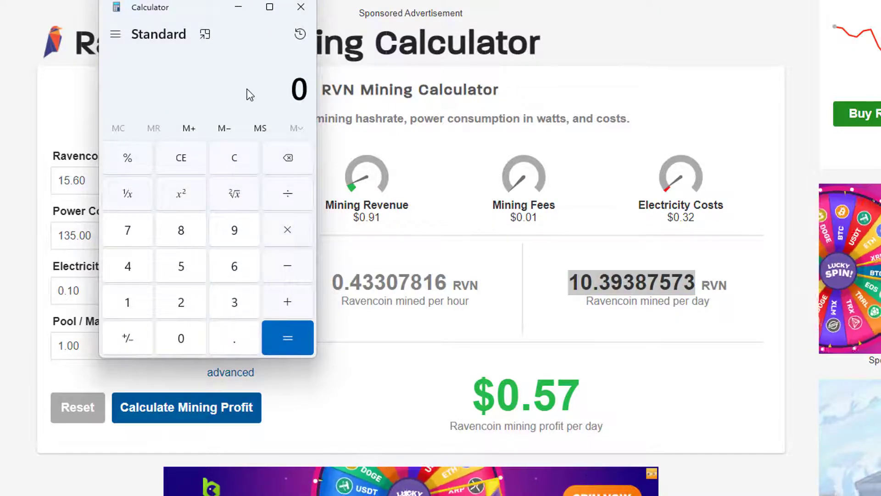
{"action": "type", "text": "10.39387573"}
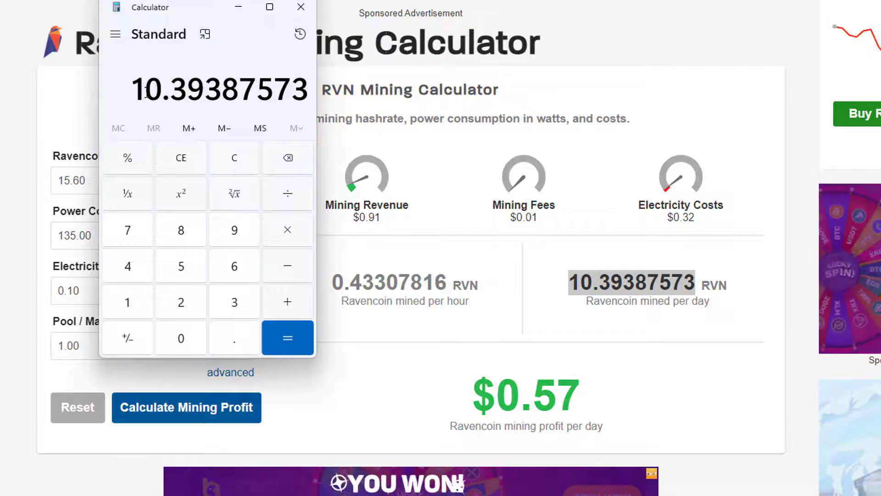
{"action": "key", "text": "asterisk"}
{"action": "type", "text": "30"}
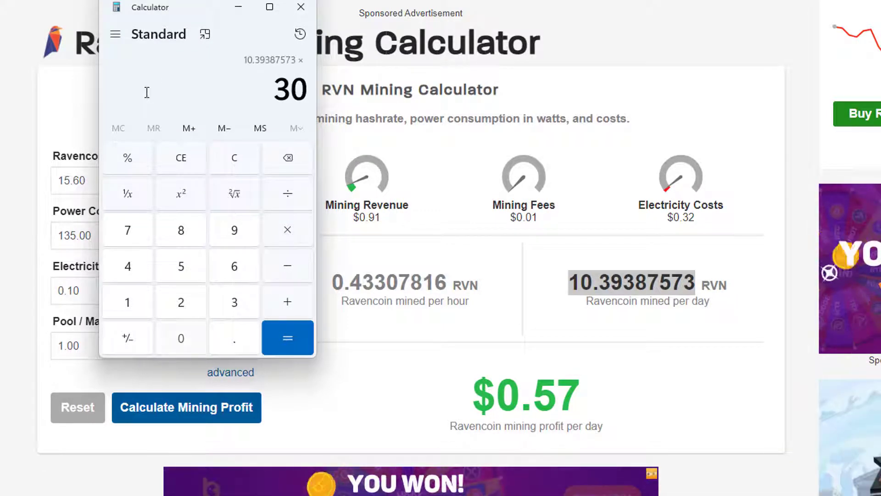
{"action": "key", "text": "Return"}
{"action": "left_click_drag", "start_coordinate": [147, 92], "coordinate": [306, 90]}
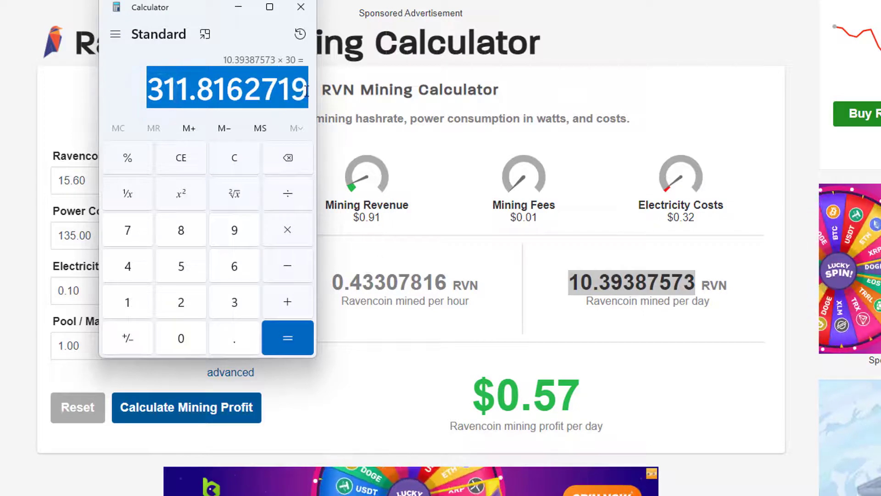
Search CoinMarketCap for "ravencoin" and open the Ravencoin page to check its current price
{"action": "left_click", "coordinate": [238, 10]}
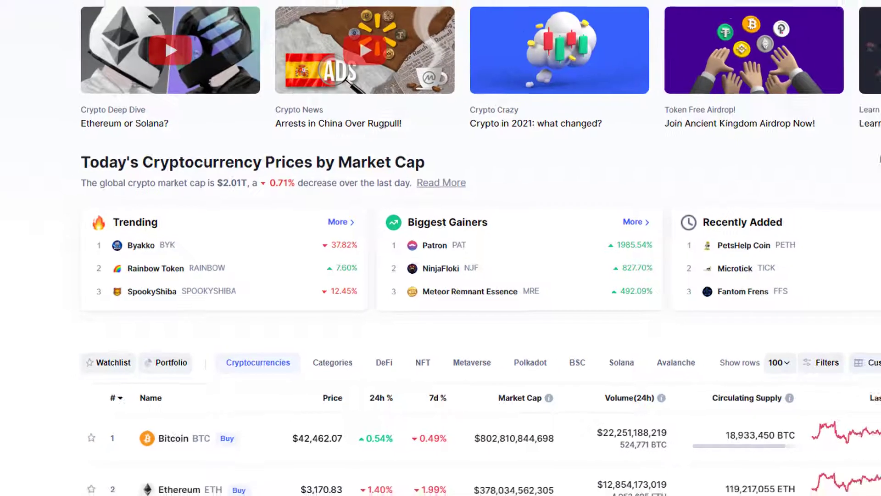
{"action": "left_click", "coordinate": [705, 67]}
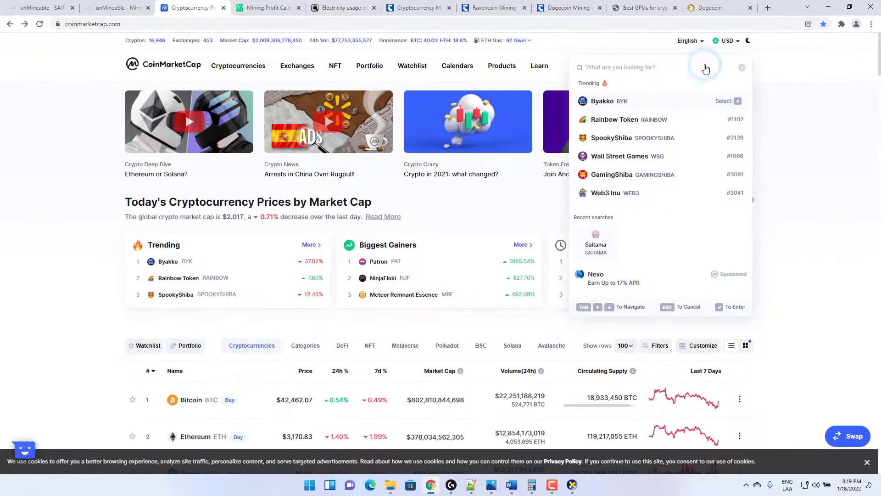
{"action": "type", "text": "ravencoin"}
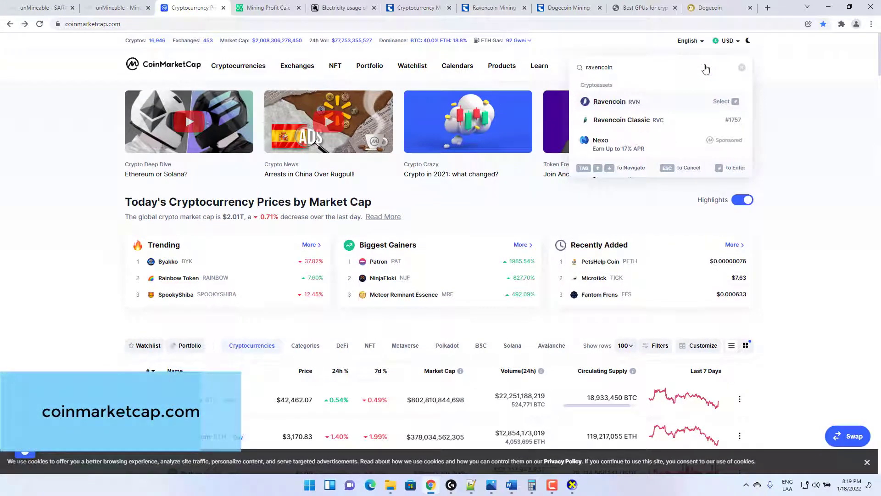
{"action": "left_click", "coordinate": [599, 103]}
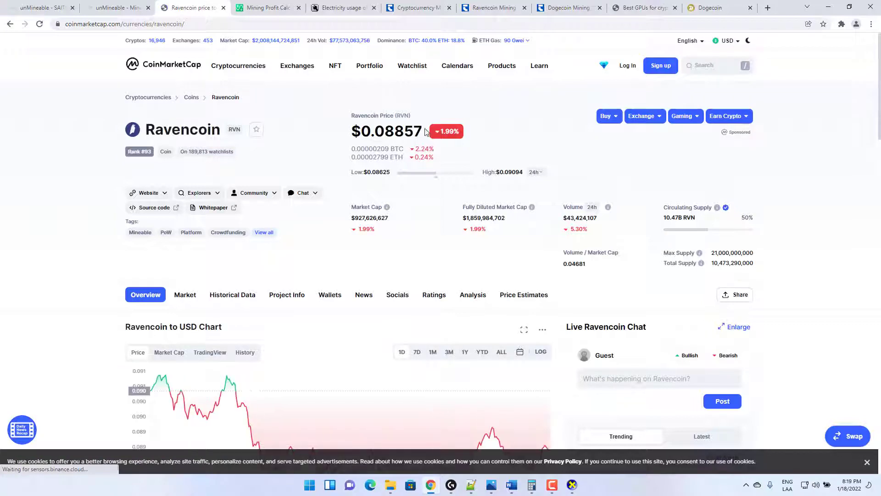
{"action": "scroll", "coordinate": [569, 158], "scroll_direction": "down", "scroll_amount": 1}
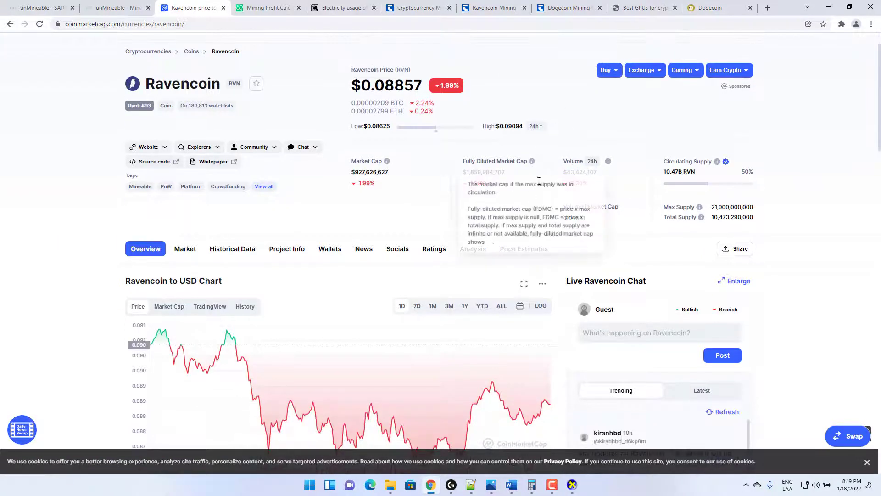
{"action": "scroll", "coordinate": [563, 274], "scroll_direction": "up", "scroll_amount": 1}
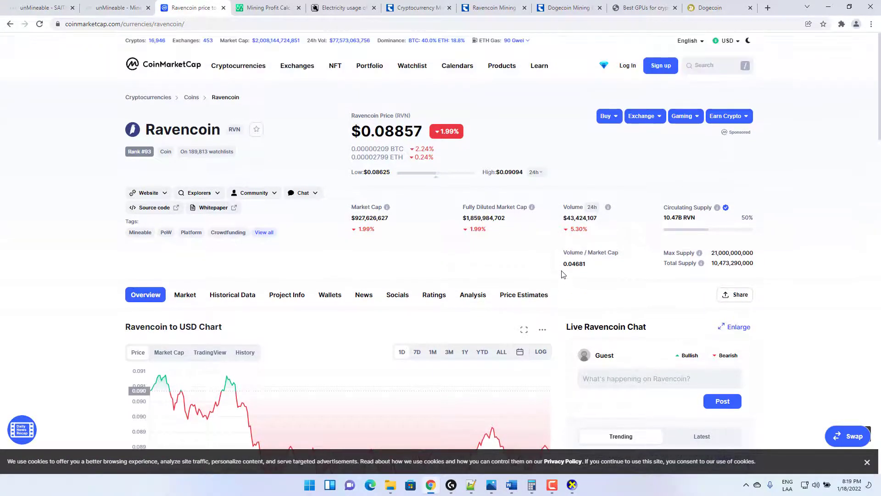
Open the Calculator app beside the price and multiply the monthly Ravencoin amount, 311.8162719, by the price of 0.08856
{"action": "key", "text": "super+r"}
{"action": "type", "text": "calc"}
{"action": "key", "text": "Return"}
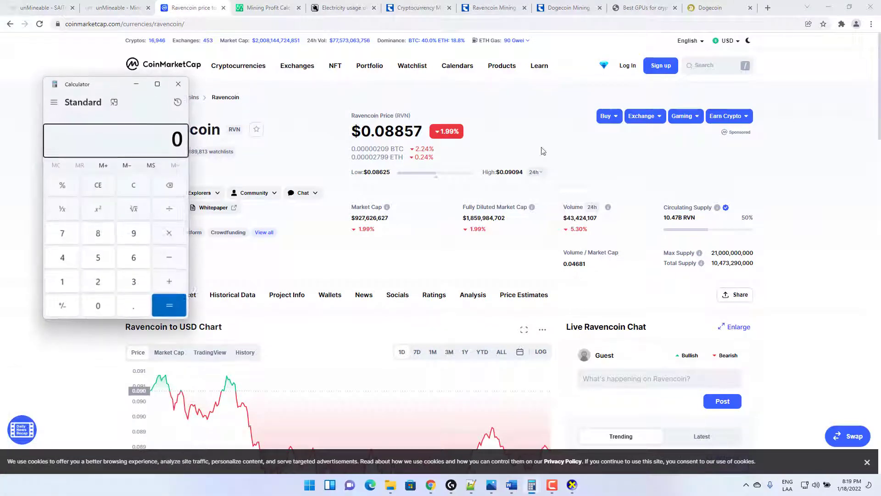
{"action": "left_click_drag", "start_coordinate": [84, 89], "coordinate": [601, 169]}
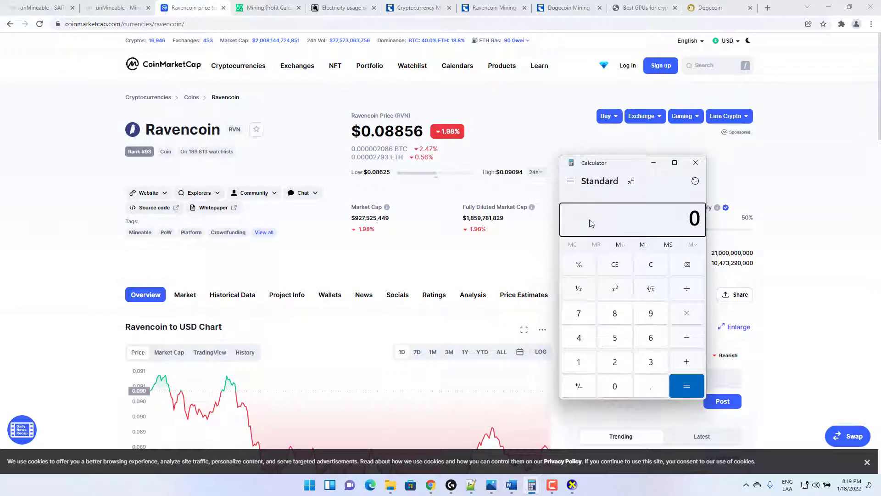
{"action": "type", "text": "311.8162719"}
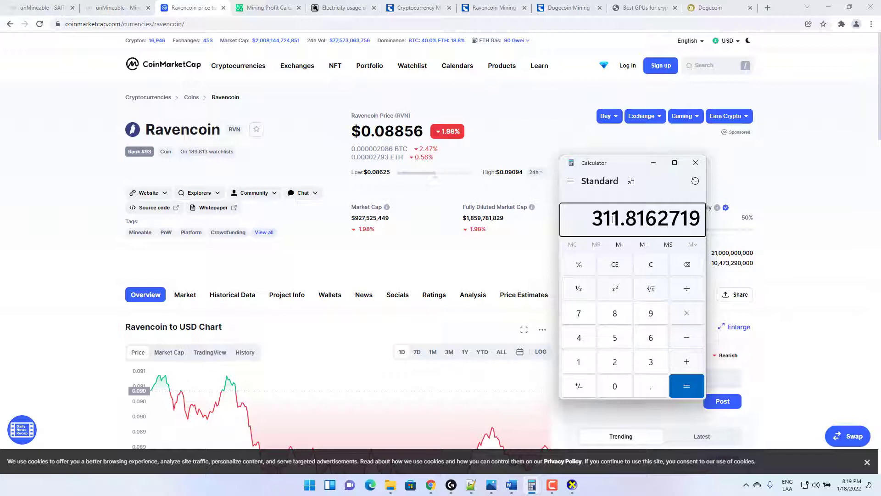
{"action": "left_click_drag", "start_coordinate": [423, 131], "coordinate": [368, 134]}
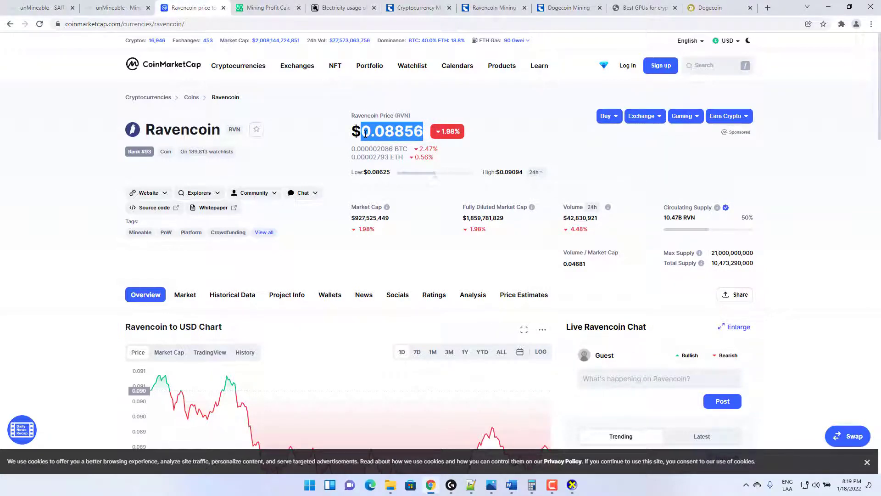
{"action": "key", "text": "alt+Tab"}
{"action": "type", "text": "0.08856"}
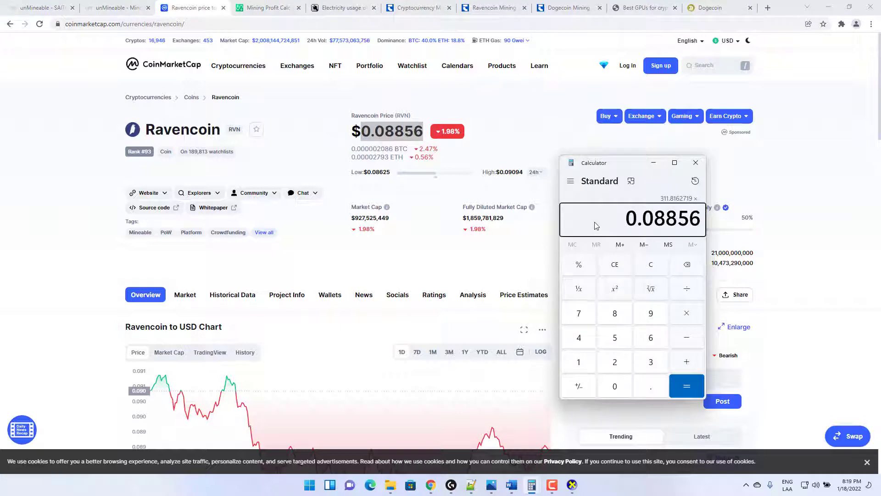
{"action": "key", "text": "Return"}
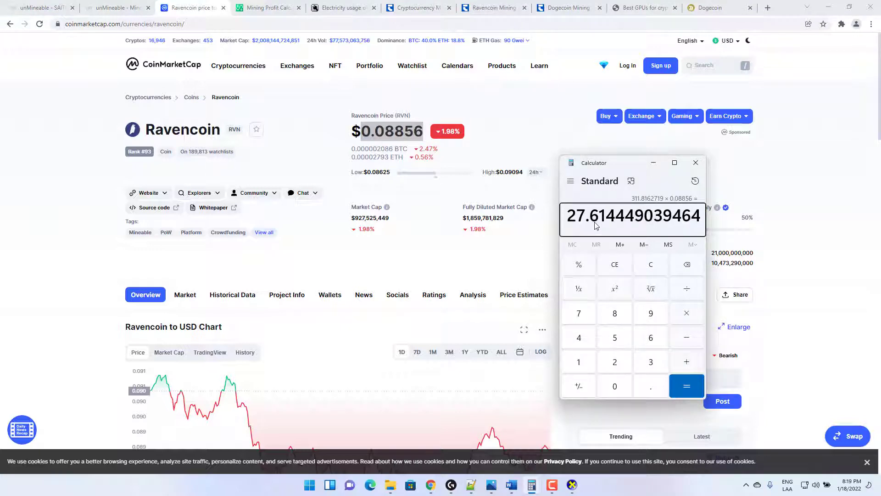
Multiply the monthly dollar earnings by 20 in the Calculator app, then put the calculator away
{"action": "type", "text": "20"}
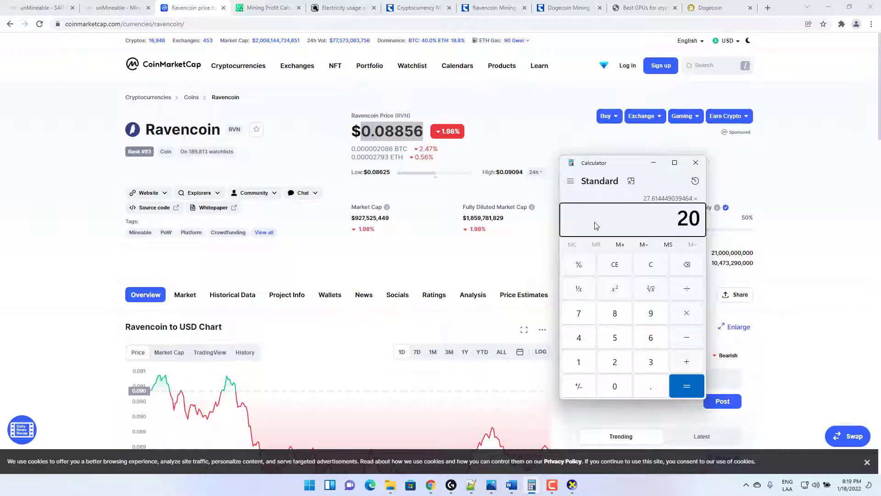
{"action": "key", "text": "Return"}
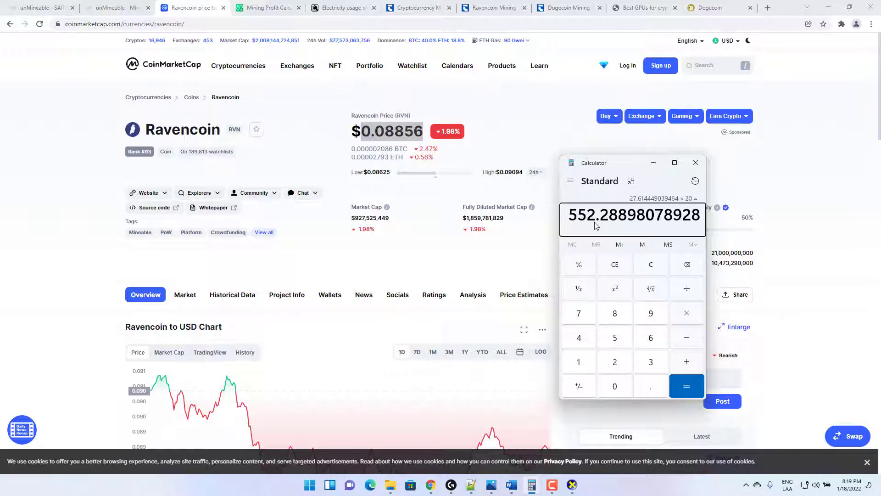
{"action": "mouse_move", "coordinate": [593, 217]}
{"action": "left_mouse_down"}
{"action": "mouse_move", "coordinate": [568, 214]}
{"action": "mouse_move", "coordinate": [596, 216]}
{"action": "left_mouse_up"}
{"action": "left_click", "coordinate": [654, 163]}
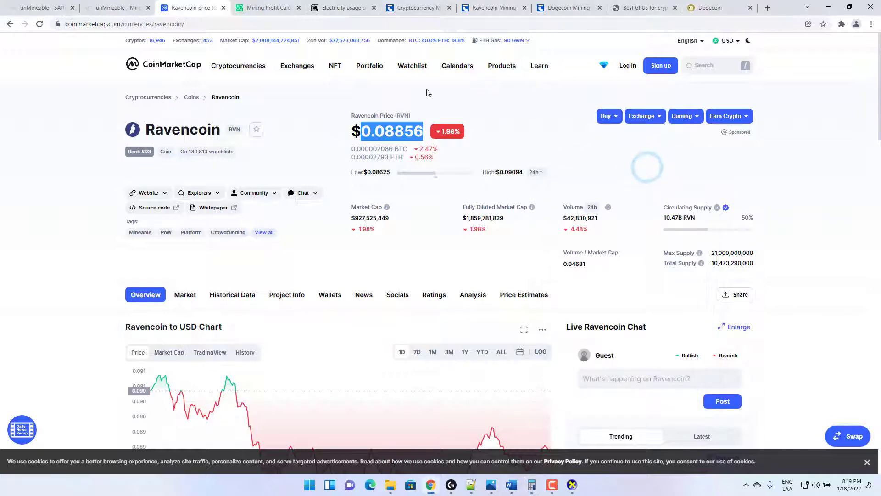
Return to the CoinWarz Ravencoin mining calculator and review its fees, electricity costs and daily profit
{"action": "left_click", "coordinate": [265, 13]}
{"action": "left_click", "coordinate": [495, 8]}
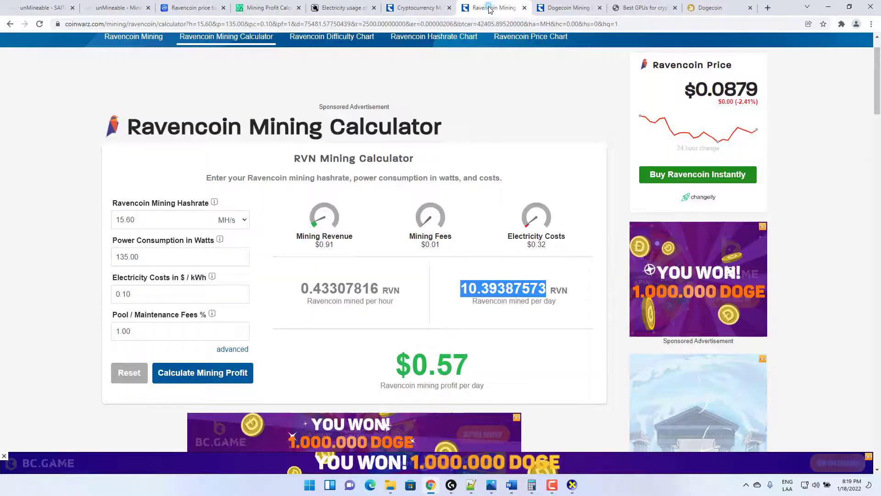
{"action": "left_click", "coordinate": [532, 296]}
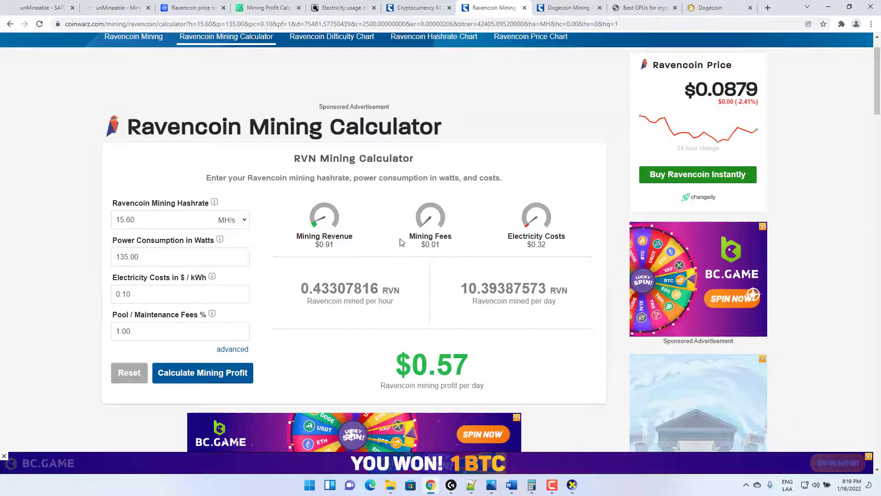
{"action": "scroll", "coordinate": [454, 247], "scroll_direction": "down", "scroll_amount": 1}
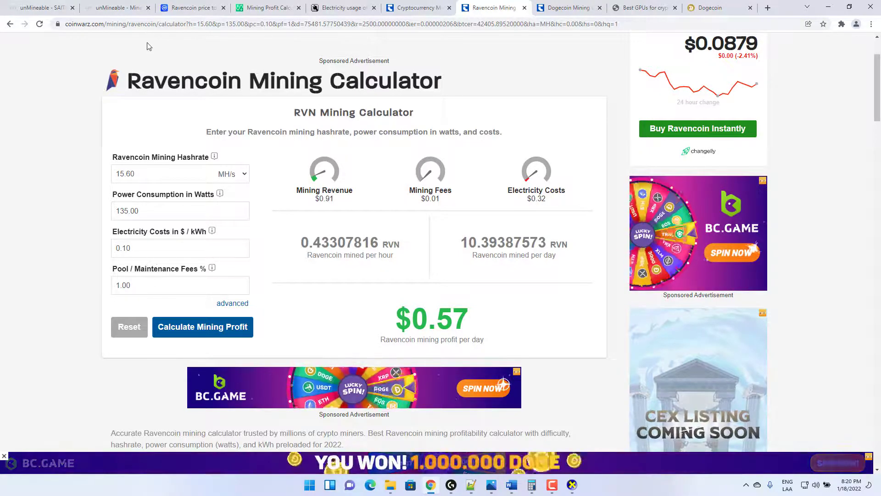
Revisit the unMineable referral, Ravencoin and Dogecoin calculator pages, ending on CoinWarz's list of cryptocurrency mining calculators
{"action": "left_click", "coordinate": [120, 7]}
{"action": "left_click", "coordinate": [44, 7]}
{"action": "left_click", "coordinate": [97, 8]}
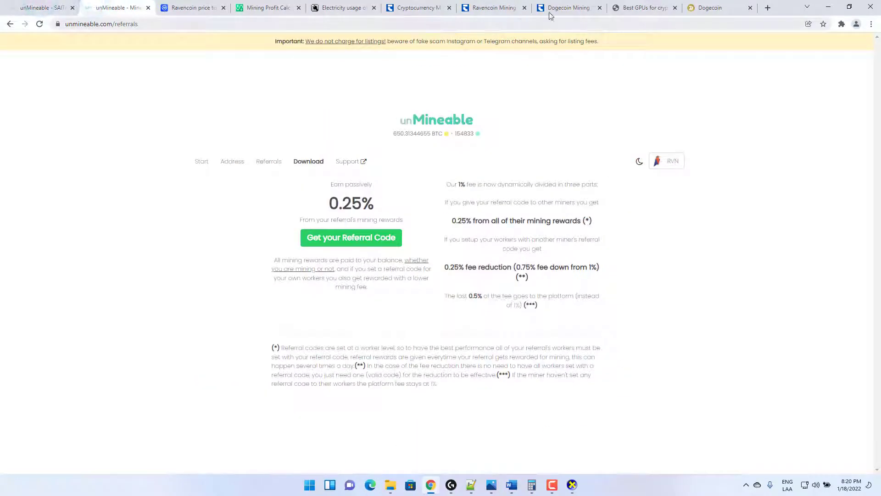
{"action": "left_click", "coordinate": [489, 8]}
{"action": "scroll", "coordinate": [422, 192], "scroll_direction": "up", "scroll_amount": 2}
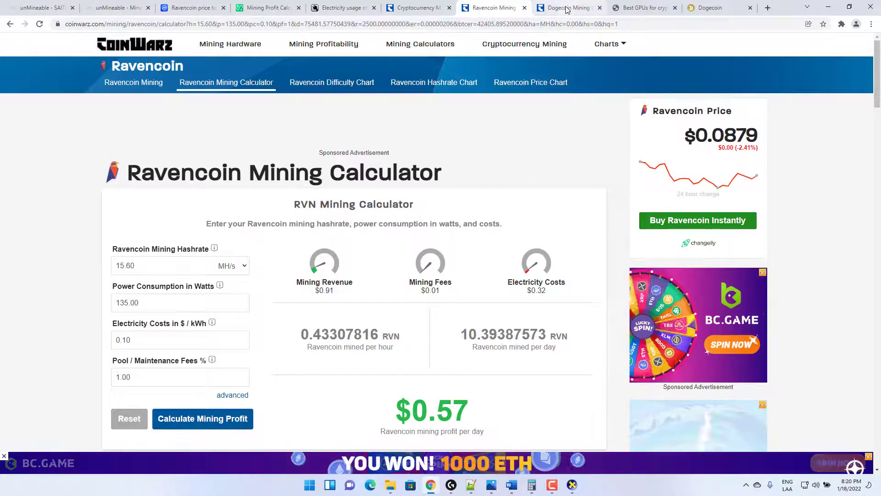
{"action": "left_click", "coordinate": [567, 8]}
{"action": "left_click", "coordinate": [486, 8]}
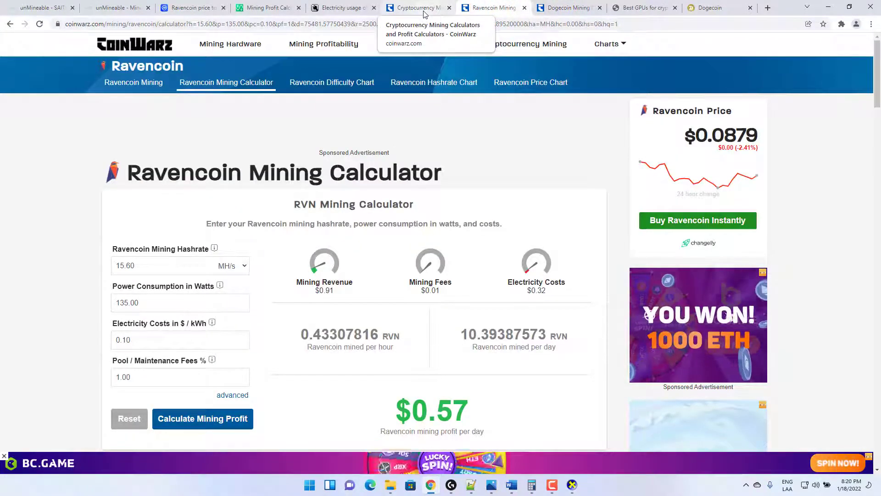
{"action": "left_click", "coordinate": [424, 13]}
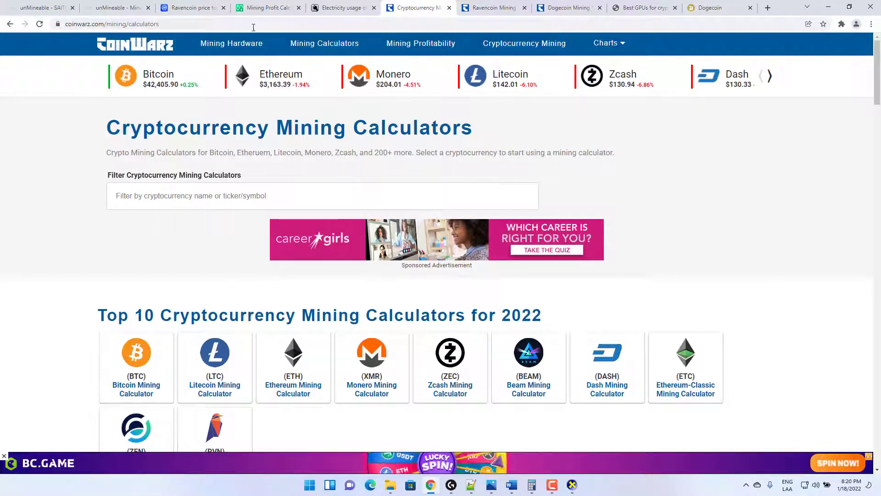
Switch to the 2CryptoCalc mining profit calculator and clear the quantity of the NVIDIA 1050Ti
{"action": "left_click", "coordinate": [268, 8]}
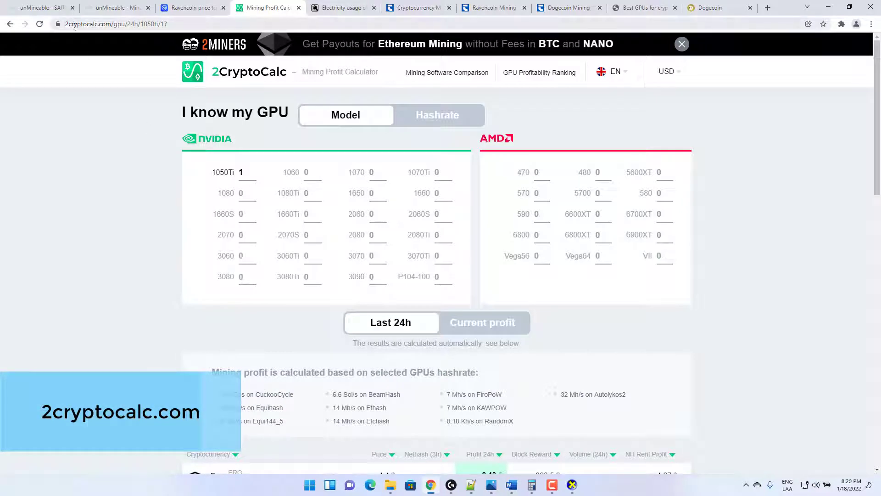
{"action": "left_click", "coordinate": [240, 172]}
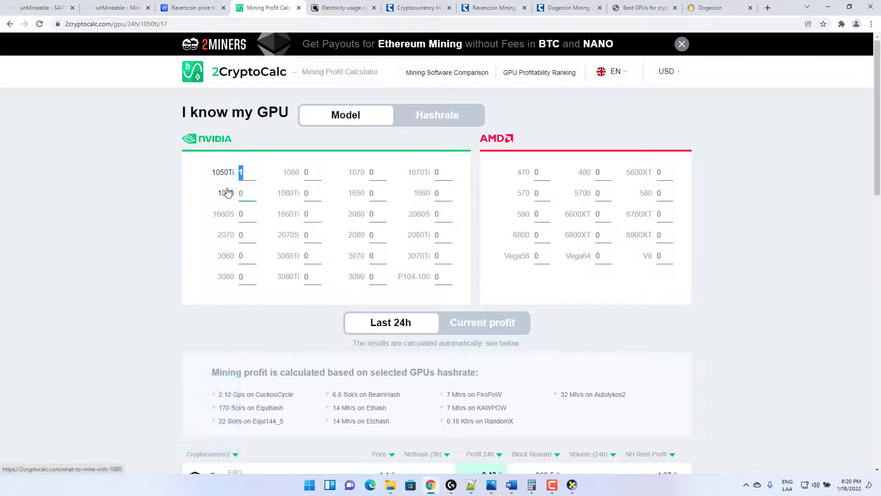
{"action": "type", "text": "0"}
{"action": "key", "text": "BackSpace"}
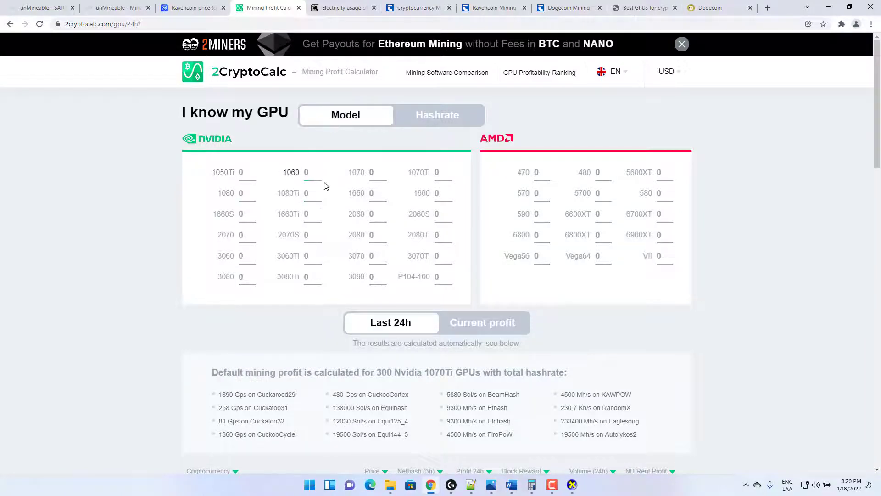
{"action": "scroll", "coordinate": [292, 211], "scroll_direction": "down", "scroll_amount": 1}
{"action": "scroll", "coordinate": [298, 193], "scroll_direction": "up", "scroll_amount": 1}
{"action": "left_click", "coordinate": [144, 220]}
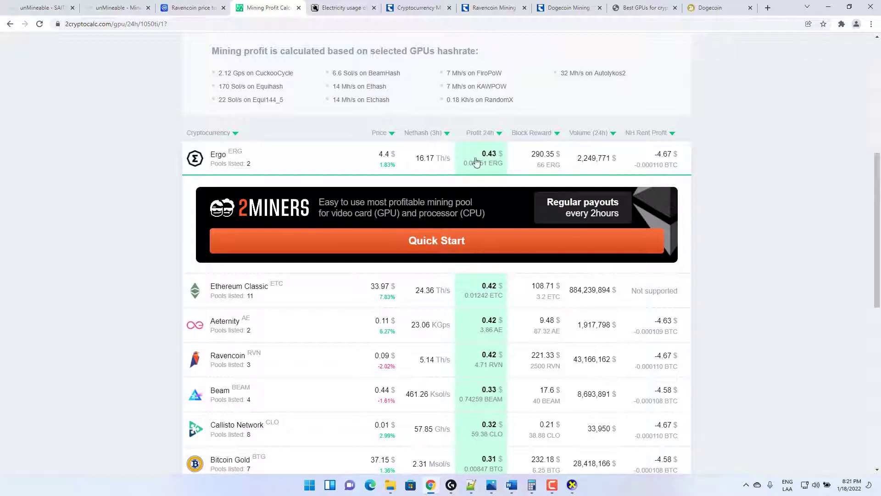
Examine the 24-hour mining profit of each listed coin, including Ergo and Ravencoin, for one 1050Ti card
{"action": "scroll", "coordinate": [481, 161], "scroll_direction": "up", "scroll_amount": 1}
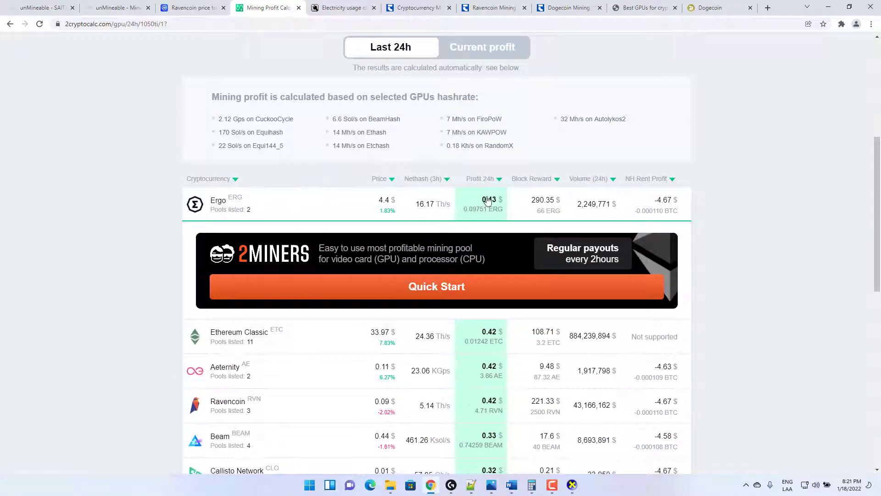
{"action": "scroll", "coordinate": [481, 201], "scroll_direction": "up", "scroll_amount": 1}
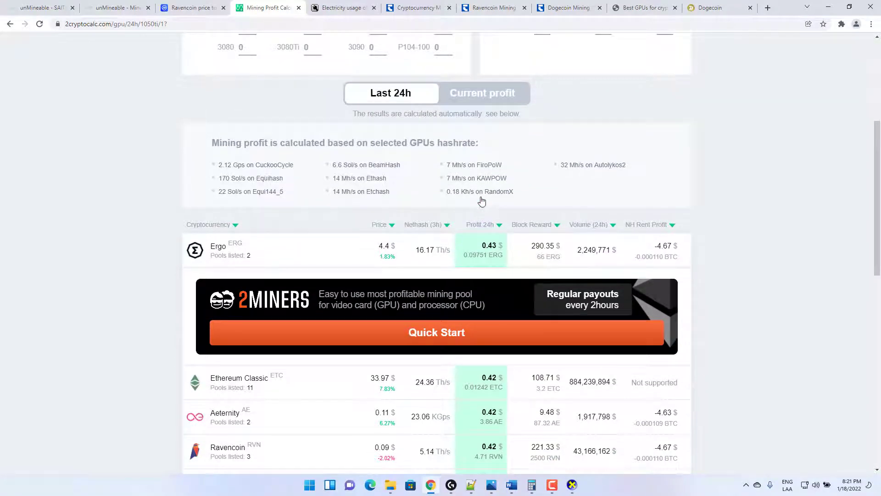
{"action": "scroll", "coordinate": [417, 208], "scroll_direction": "down", "scroll_amount": 1}
{"action": "scroll", "coordinate": [422, 208], "scroll_direction": "down", "scroll_amount": 1}
{"action": "scroll", "coordinate": [480, 204], "scroll_direction": "up", "scroll_amount": 1}
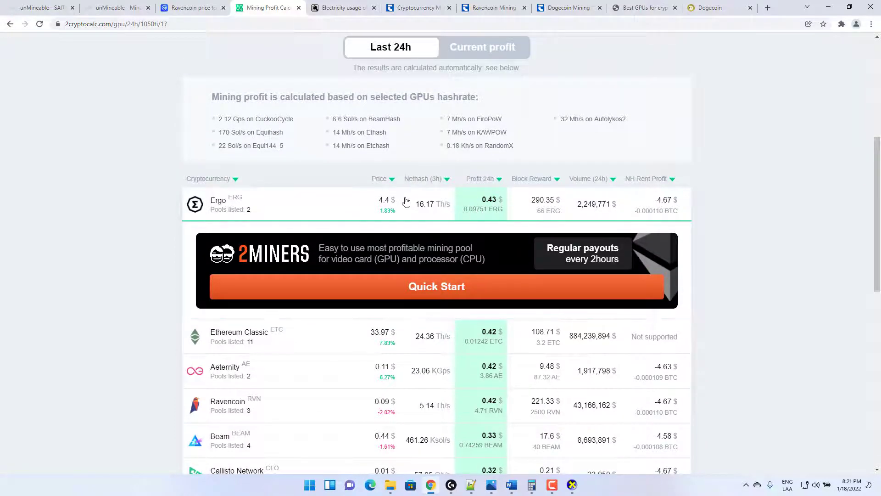
{"action": "scroll", "coordinate": [405, 202], "scroll_direction": "down", "scroll_amount": 1}
{"action": "scroll", "coordinate": [249, 317], "scroll_direction": "down", "scroll_amount": 1}
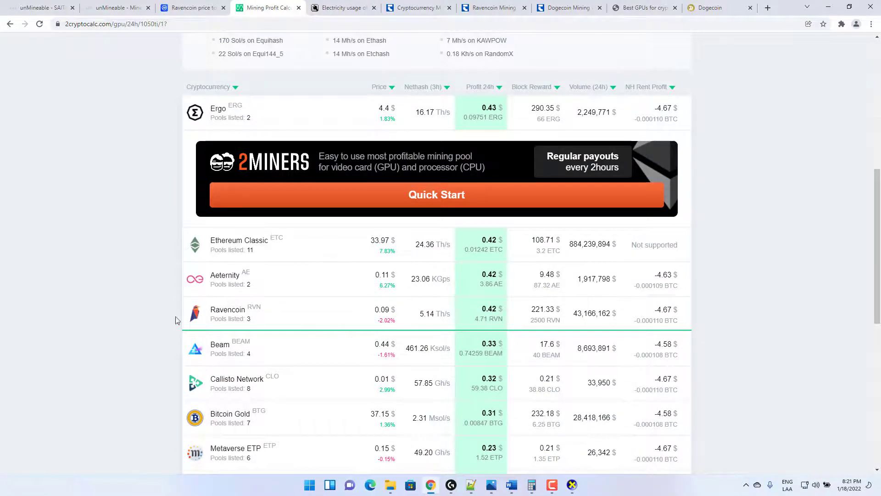
{"action": "scroll", "coordinate": [175, 320], "scroll_direction": "up", "scroll_amount": 8}
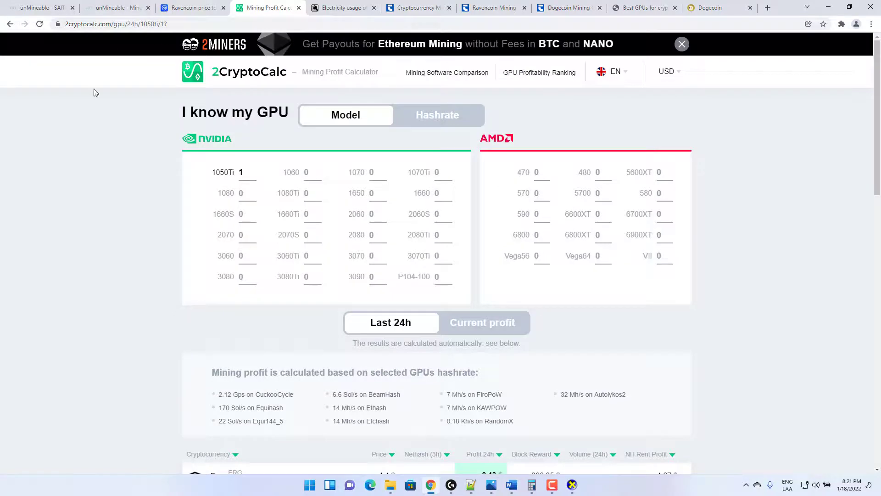
Download the unMineable Miner v1.1.0-beta-mfi for Windows with miner files included, and show all of the browser's downloads
{"action": "left_click", "coordinate": [41, 7]}
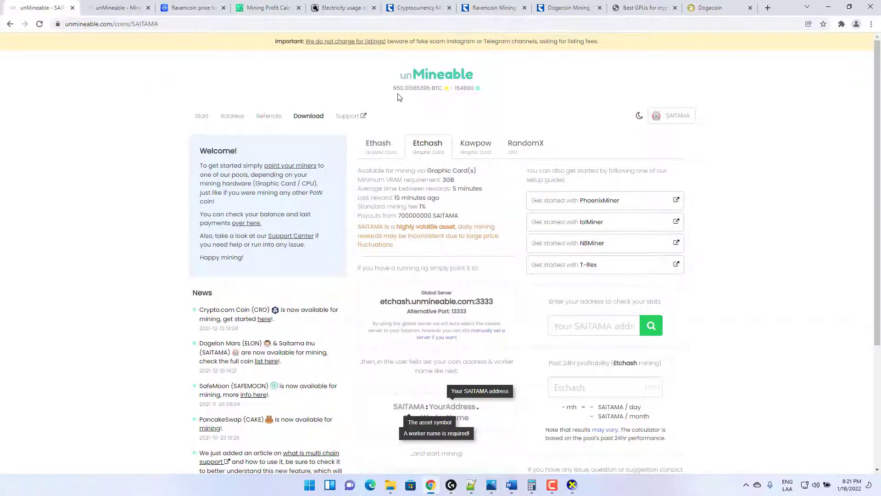
{"action": "left_click", "coordinate": [312, 119]}
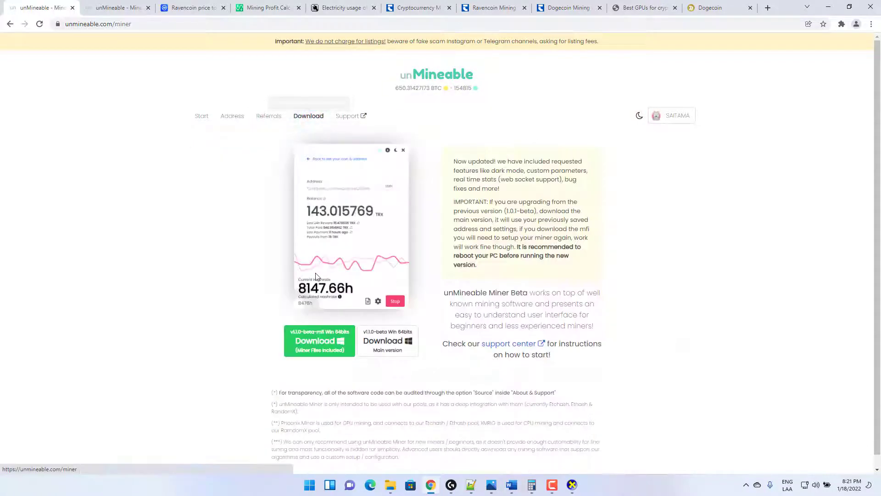
{"action": "left_click", "coordinate": [308, 343]}
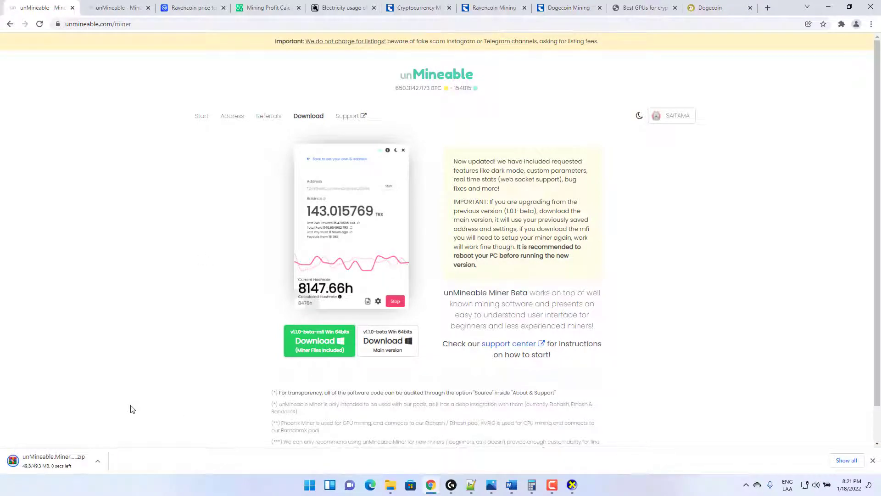
{"action": "left_click", "coordinate": [846, 460]}
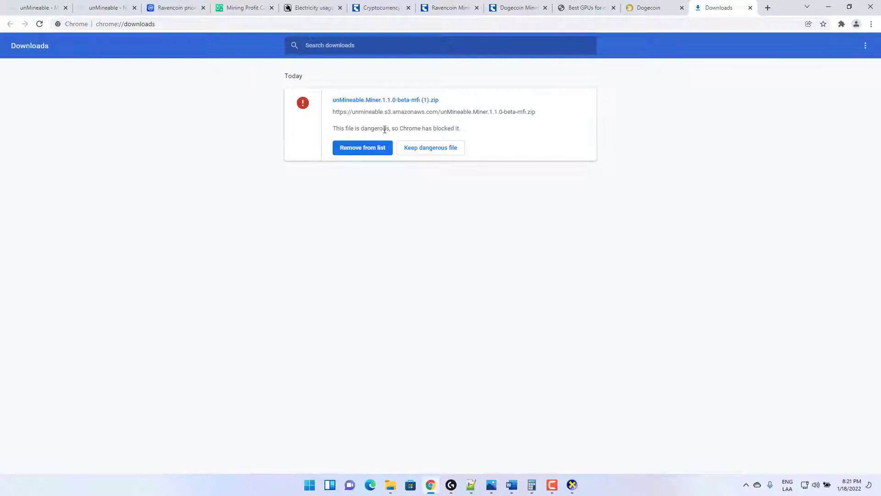
Keep the blocked unMineable.Miner.1.1.0-beta-mfi (1).zip download despite the warning and check both archives' sizes in its folder
{"action": "left_click", "coordinate": [434, 152]}
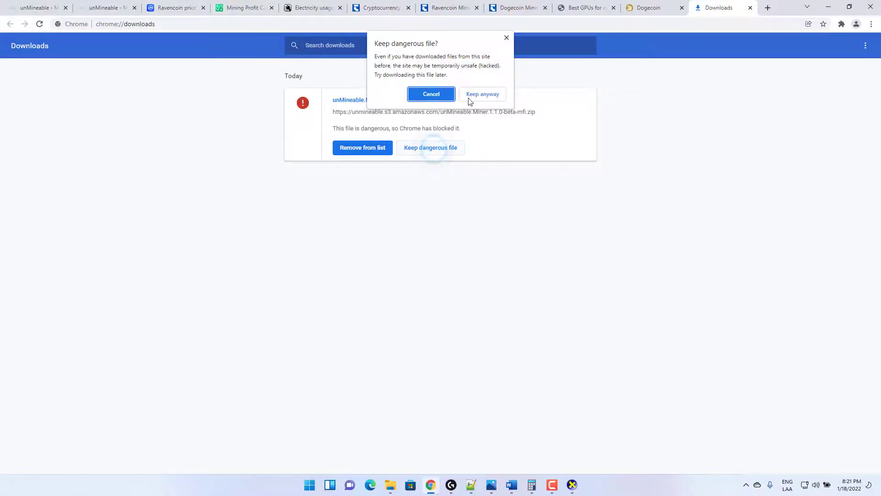
{"action": "left_click", "coordinate": [485, 97]}
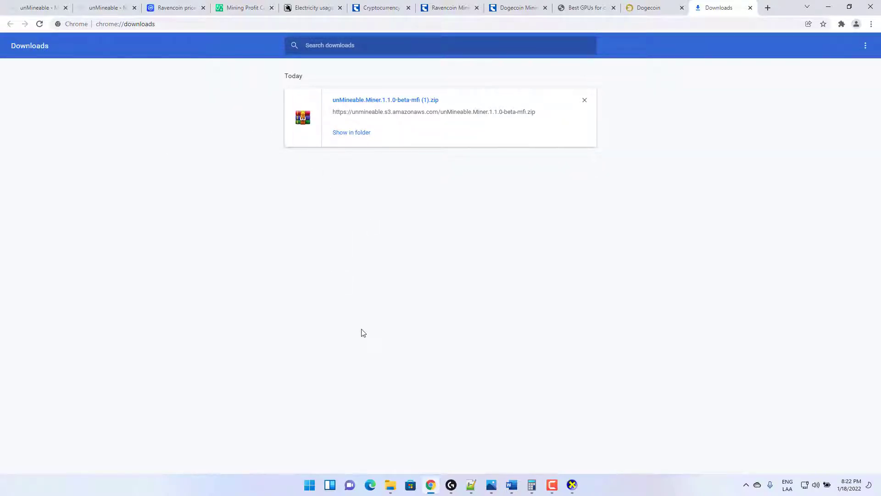
{"action": "left_click", "coordinate": [353, 132]}
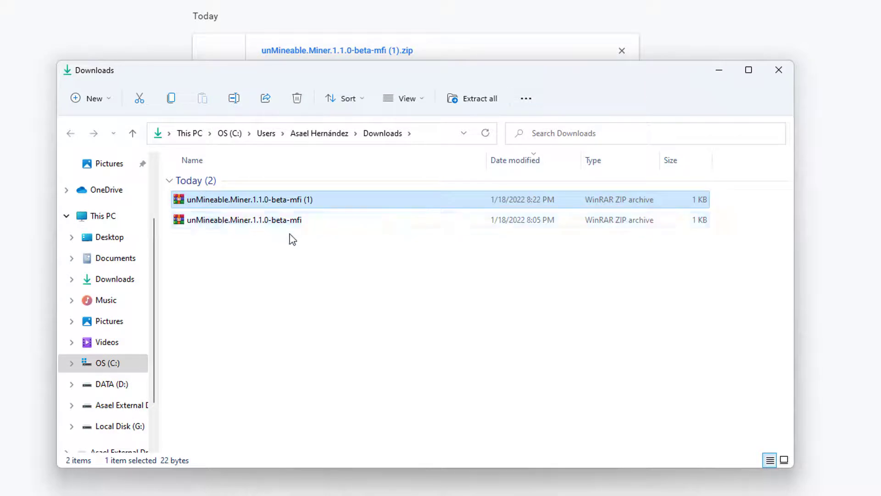
{"action": "left_click", "coordinate": [631, 299]}
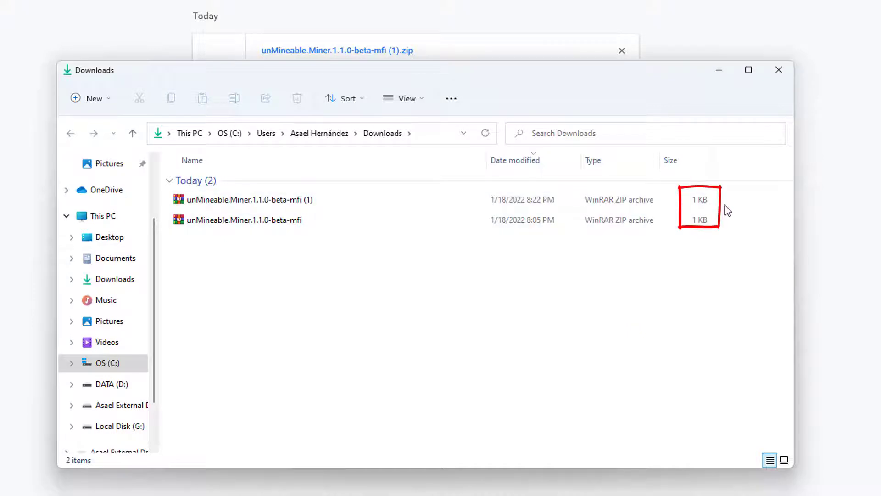
{"action": "left_click_drag", "start_coordinate": [748, 183], "coordinate": [684, 245]}
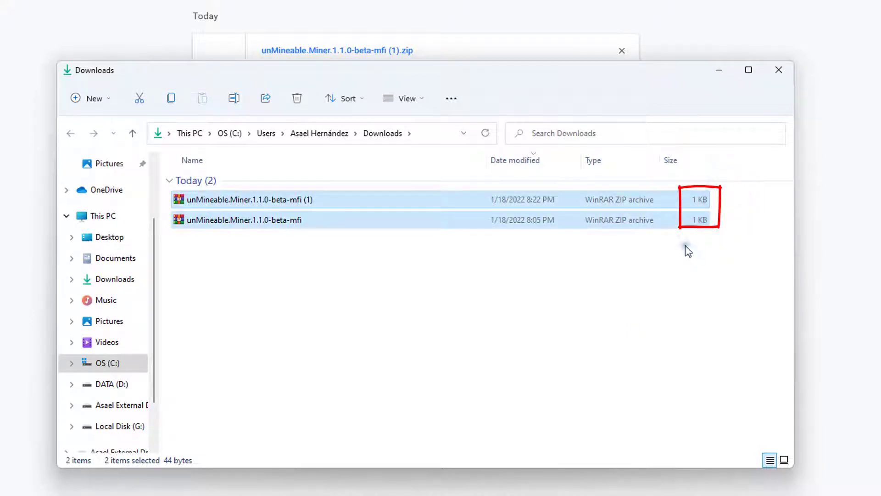
{"action": "left_click", "coordinate": [685, 245]}
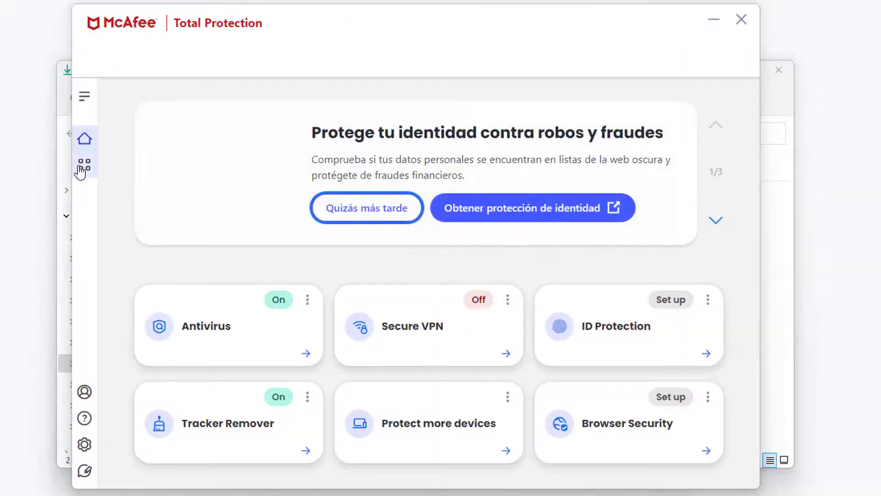
Restore unMineable.Miner.1.1.0-beta-mfi.zip from McAfee's quarantined items, overwriting the existing file, and return to the Downloads folder
{"action": "left_click", "coordinate": [82, 169]}
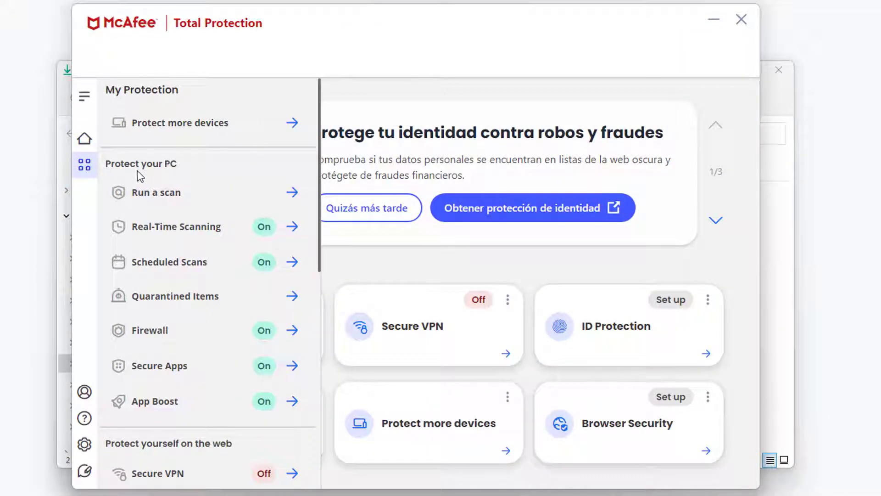
{"action": "left_click", "coordinate": [186, 296]}
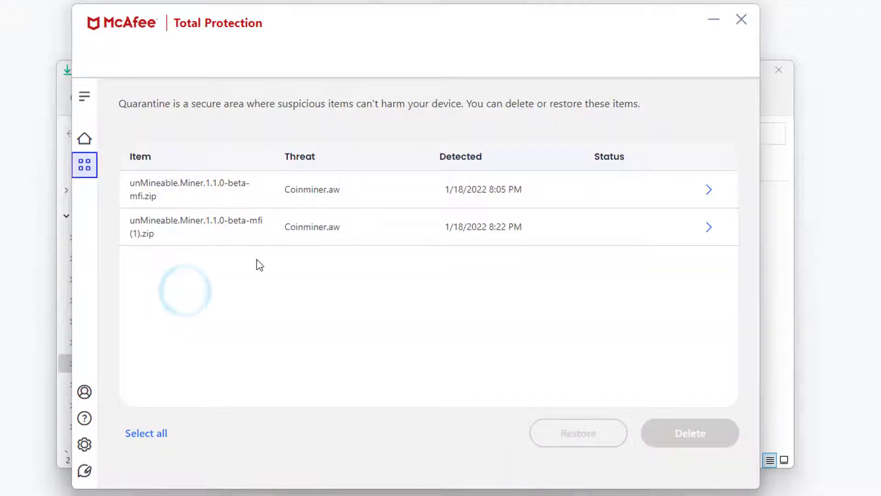
{"action": "left_click", "coordinate": [283, 190]}
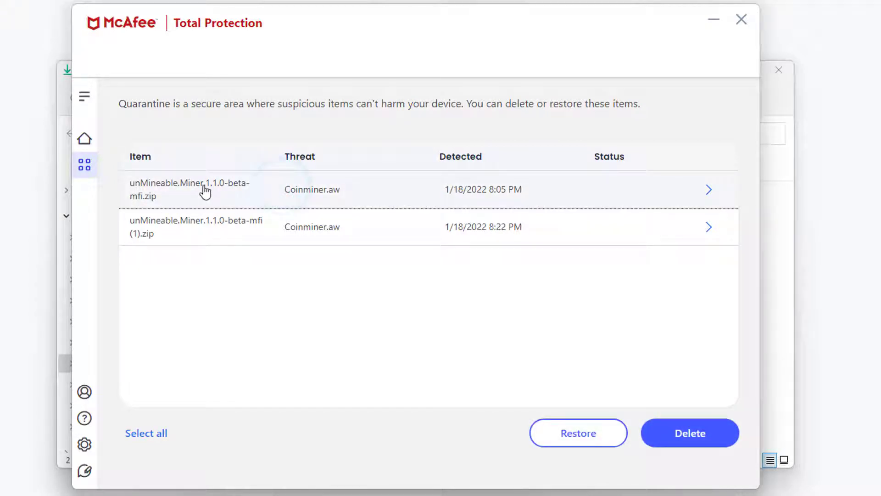
{"action": "left_click", "coordinate": [587, 438]}
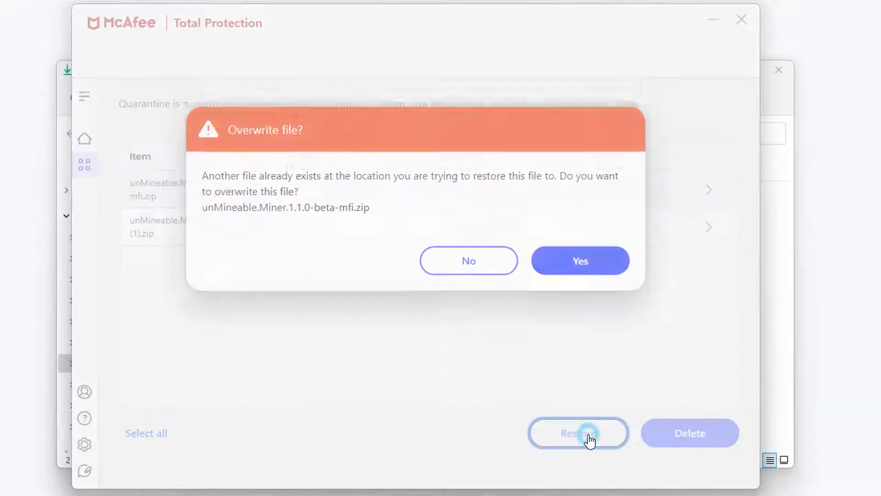
{"action": "left_click", "coordinate": [569, 310]}
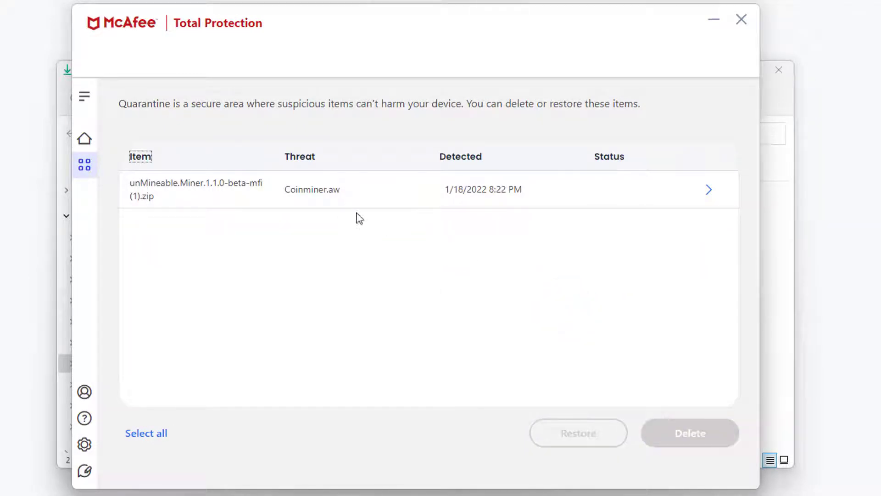
{"action": "left_click", "coordinate": [712, 26]}
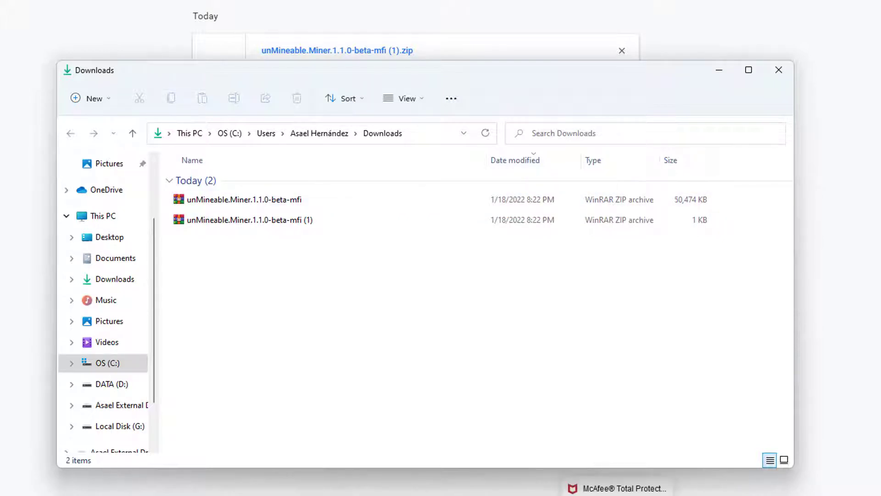
{"action": "left_click", "coordinate": [617, 487]}
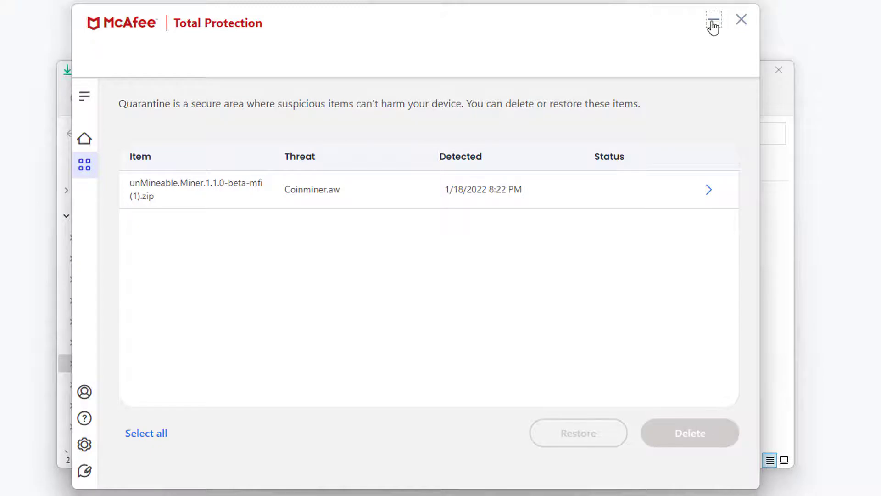
{"action": "left_click", "coordinate": [714, 20]}
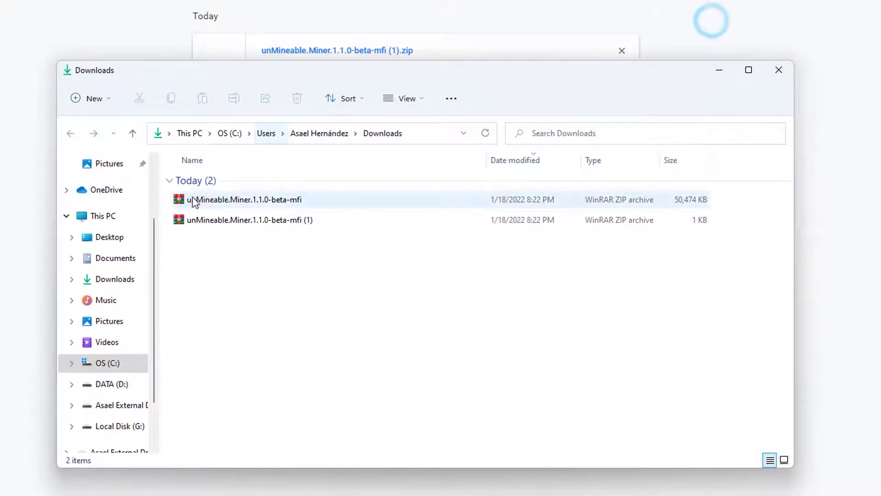
Extract the restored unMineable.Miner.1.1.0-beta-mfi archive directly into the Downloads folder
{"action": "left_click", "coordinate": [299, 201]}
{"action": "right_click", "coordinate": [299, 200]}
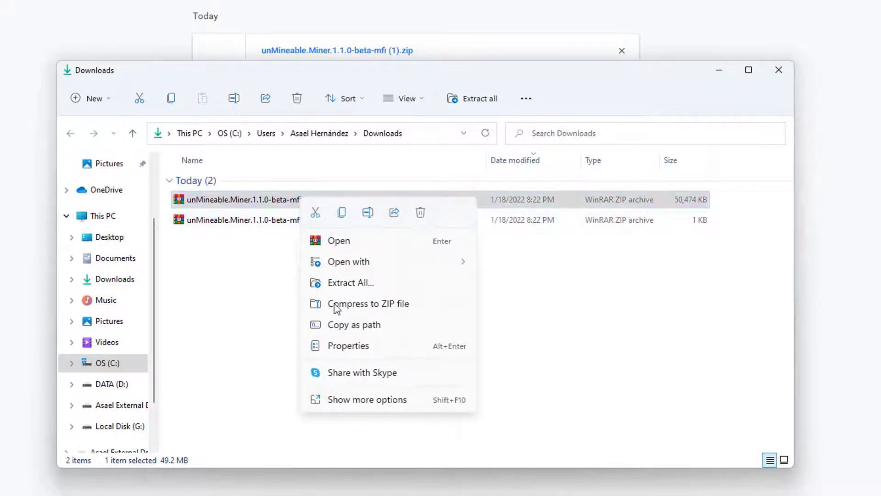
{"action": "left_click", "coordinate": [353, 400]}
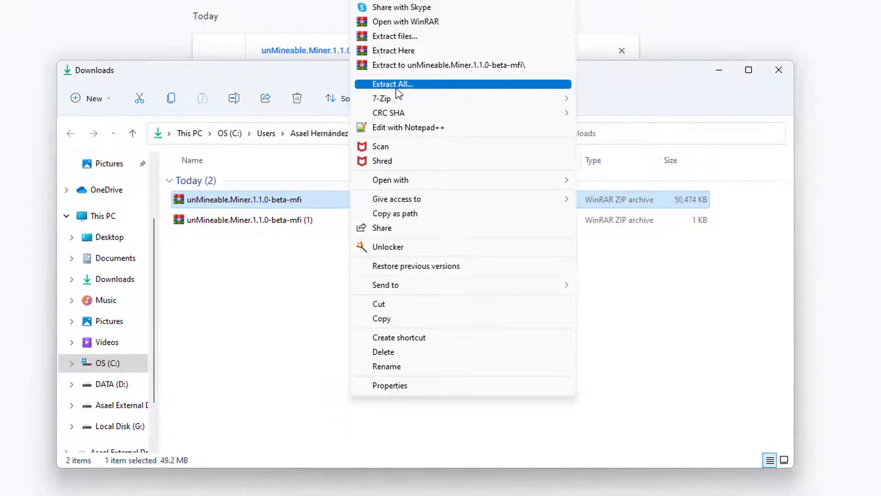
{"action": "left_click", "coordinate": [400, 51]}
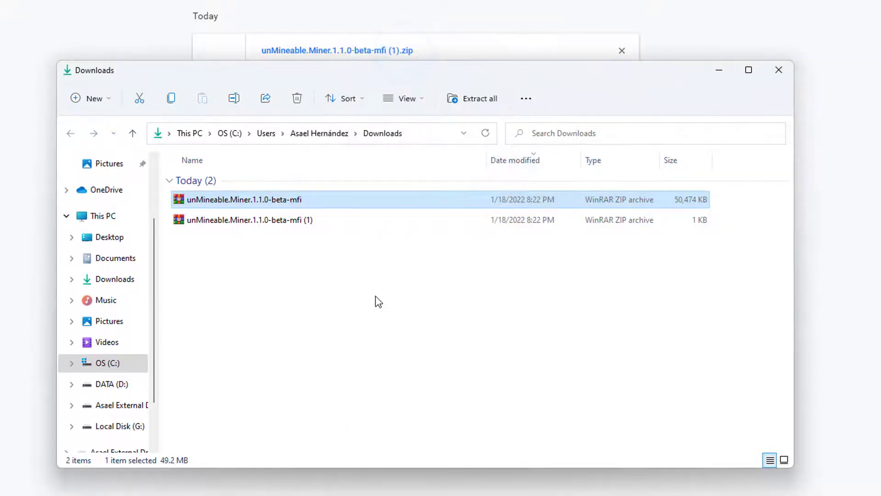
{"action": "left_click", "coordinate": [356, 309]}
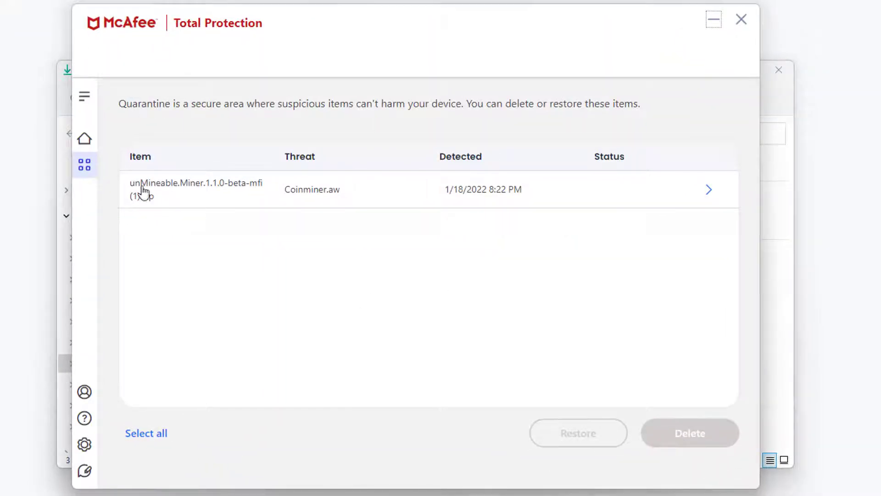
Add the extracted unMineable Miner 1.1.0-beta-mfi application from Downloads to McAfee's Real-Time Scanning excluded files, and minimize McAfee
{"action": "left_click", "coordinate": [85, 141]}
{"action": "left_click", "coordinate": [85, 165]}
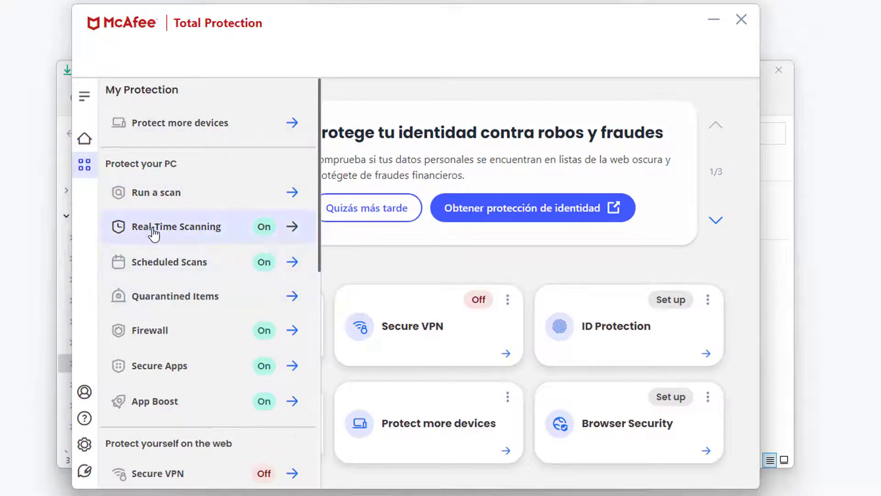
{"action": "left_click", "coordinate": [174, 229]}
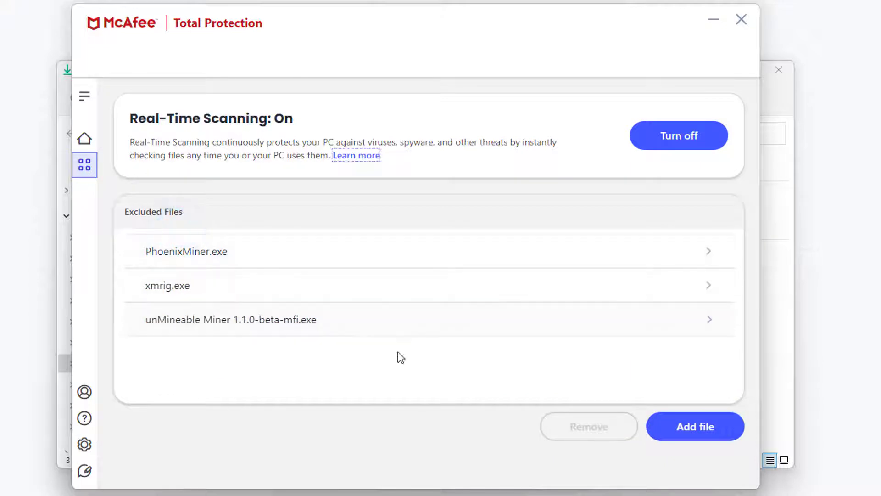
{"action": "left_click", "coordinate": [704, 433]}
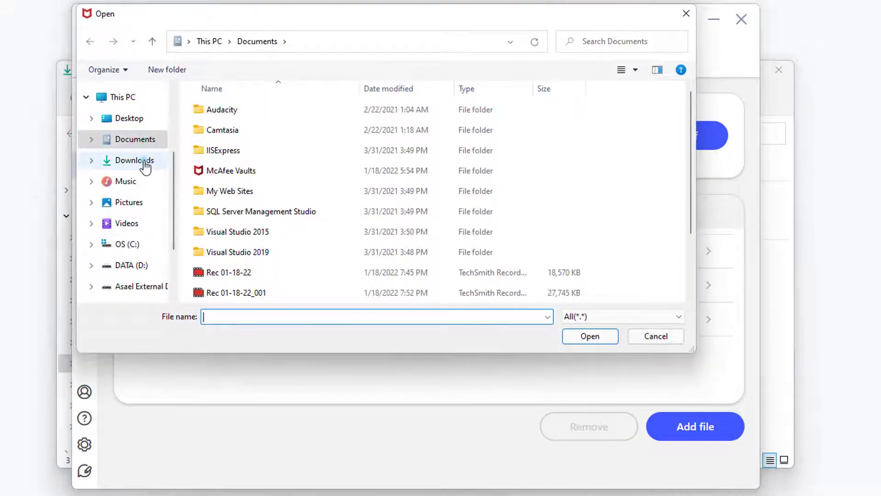
{"action": "left_click", "coordinate": [140, 161]}
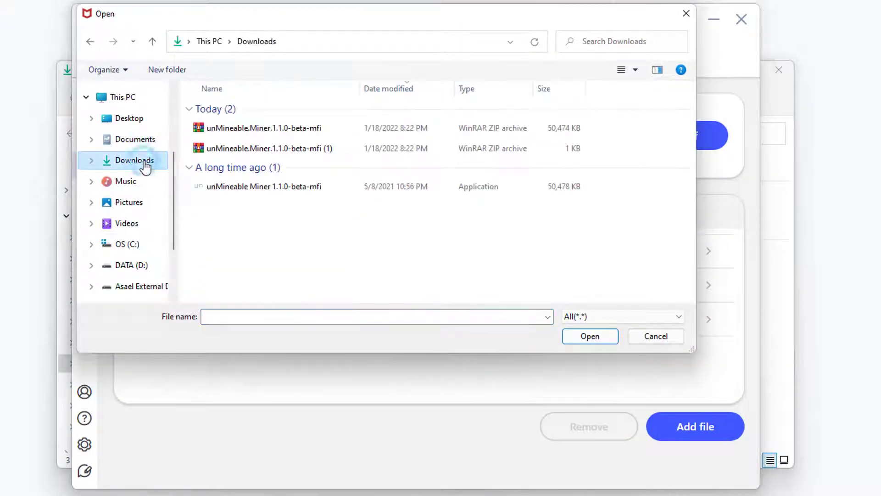
{"action": "left_click", "coordinate": [318, 189]}
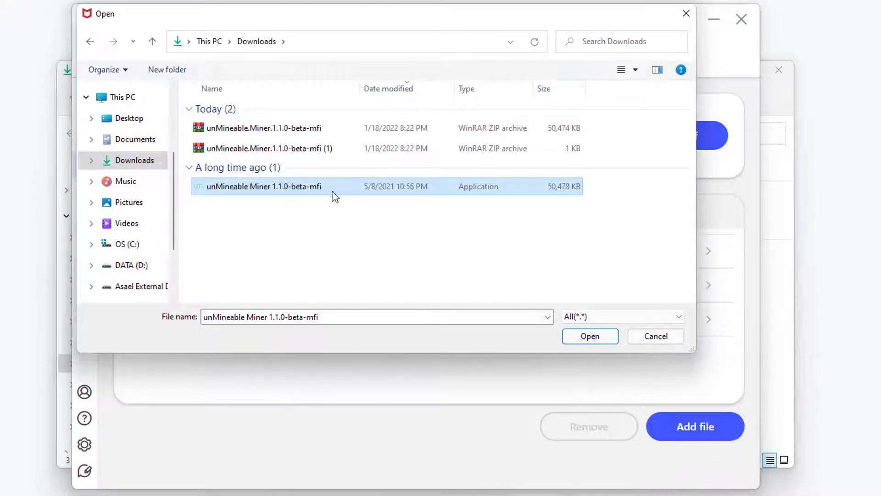
{"action": "left_click", "coordinate": [605, 335]}
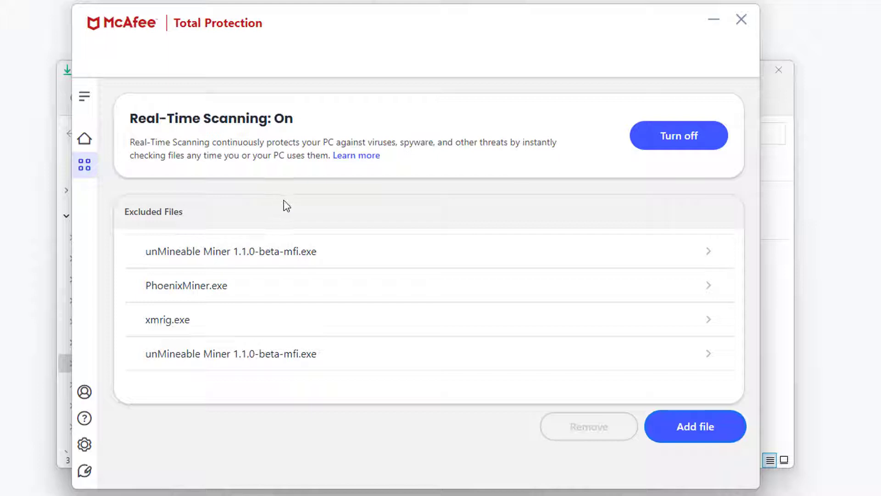
{"action": "left_click", "coordinate": [713, 21]}
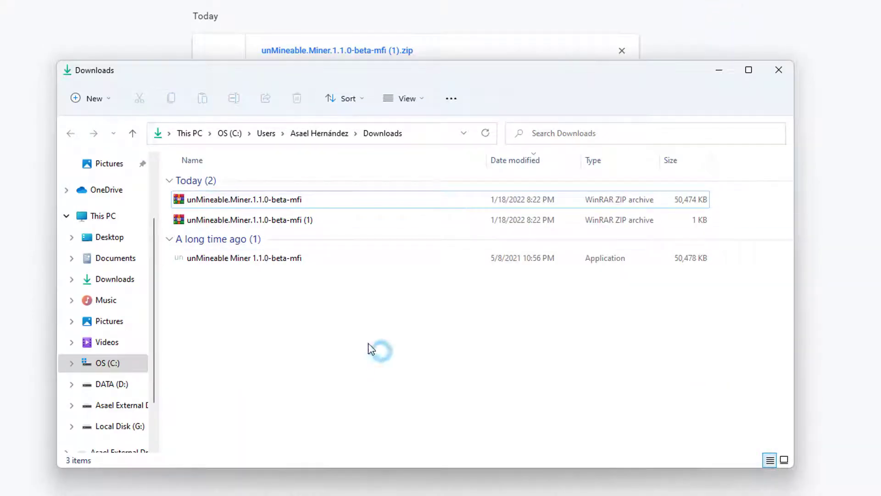
Launch the unMineable Miner 1.1.0-beta-mfi application and continue past its welcome page to the mining hardware selection
{"action": "left_click", "coordinate": [311, 265]}
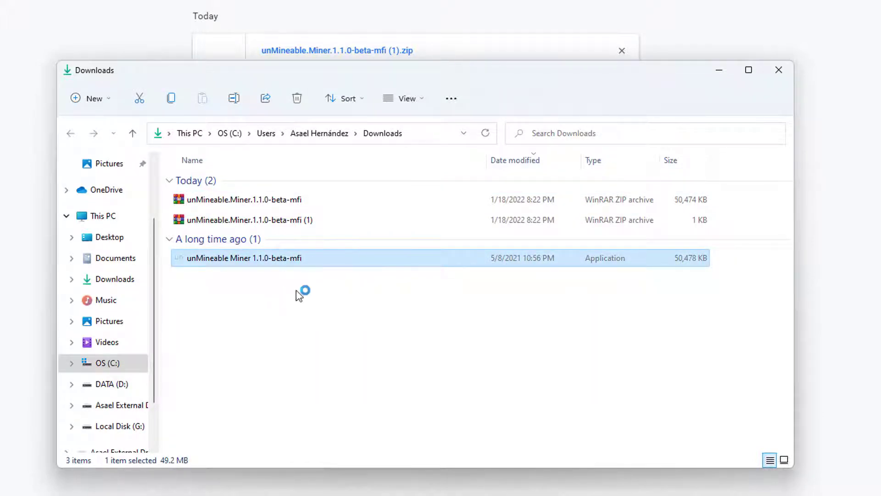
{"action": "mouse_move", "coordinate": [392, 266]}
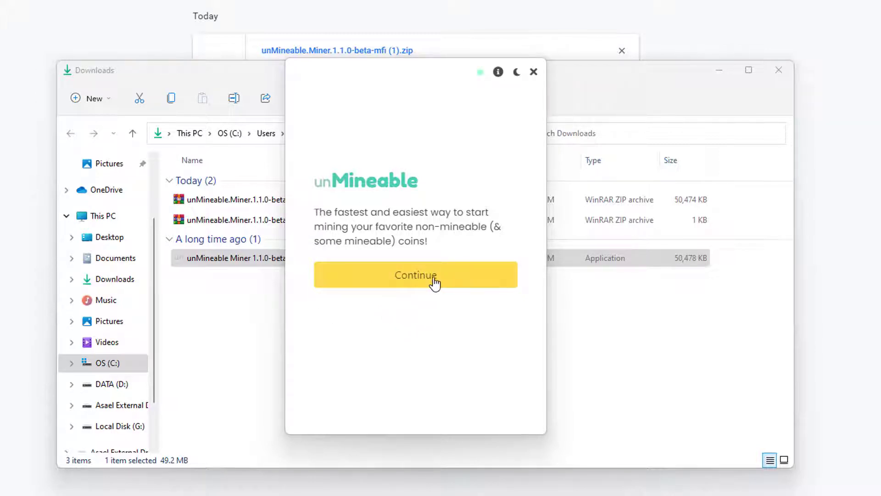
{"action": "left_click", "coordinate": [403, 280]}
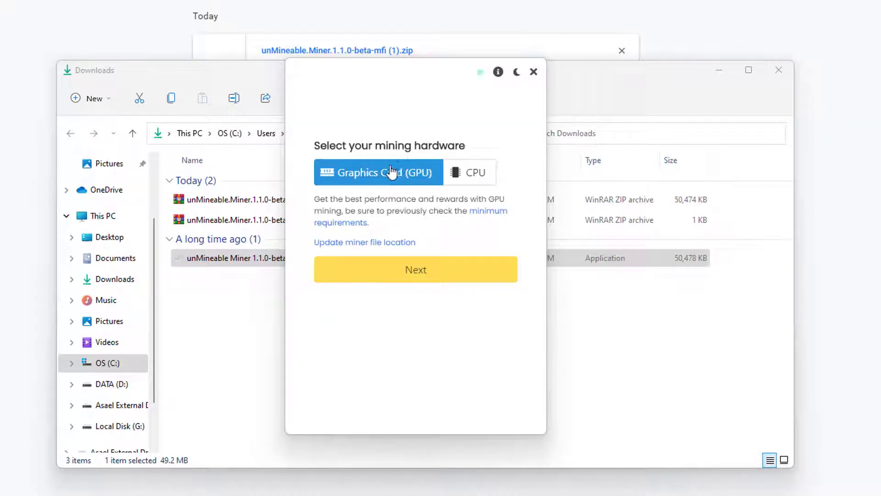
Compare the CPU and Graphics Card (GPU) mining hardware options, finishing with Graphics Card (GPU) selected
{"action": "left_click", "coordinate": [484, 178]}
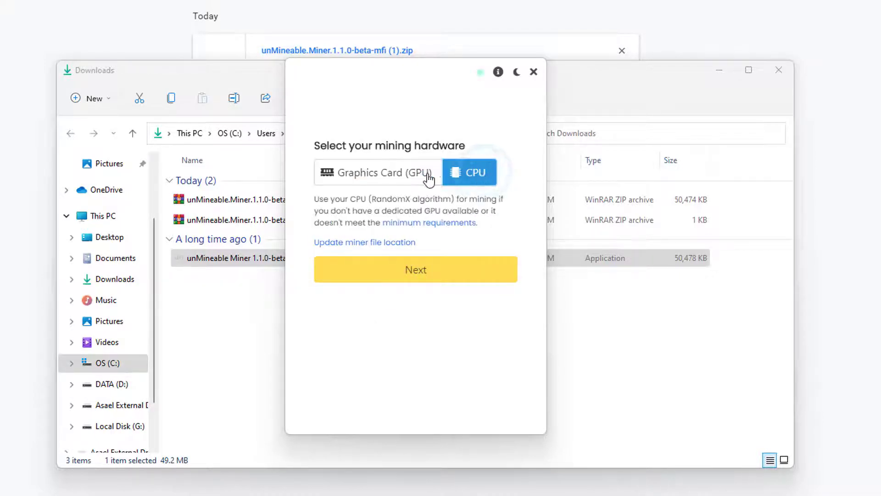
{"action": "left_click", "coordinate": [376, 176]}
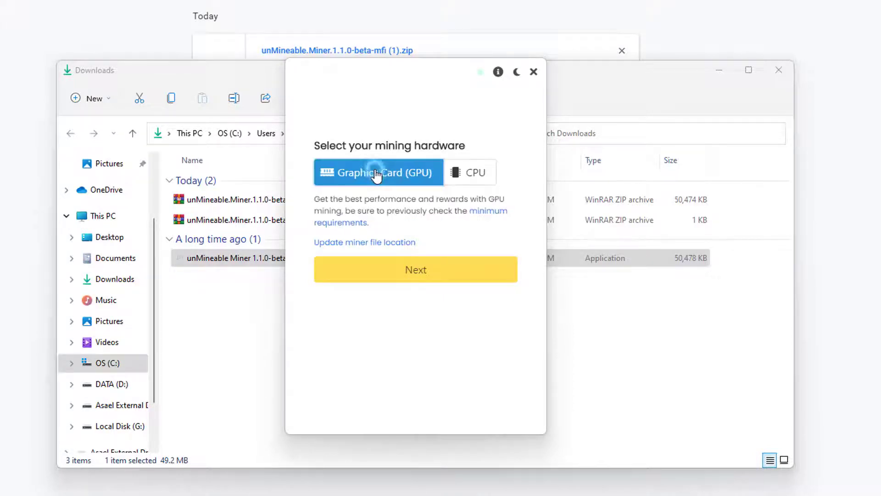
{"action": "left_click", "coordinate": [468, 178]}
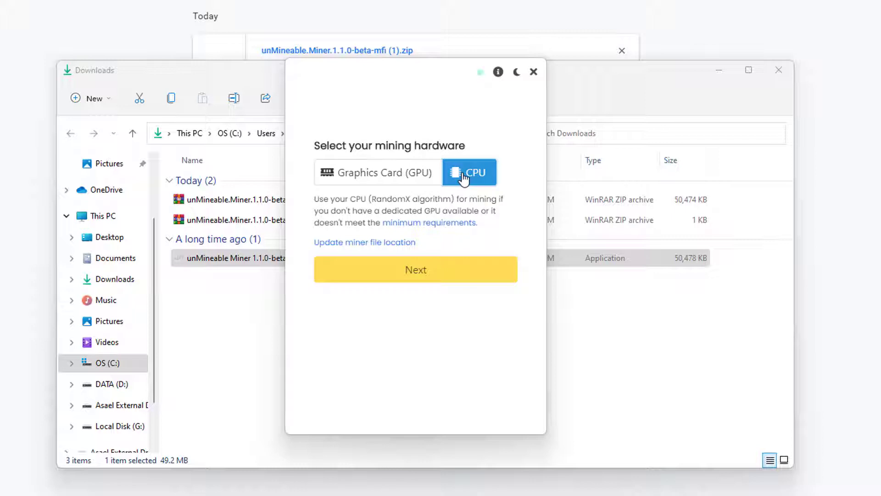
{"action": "left_click", "coordinate": [368, 177]}
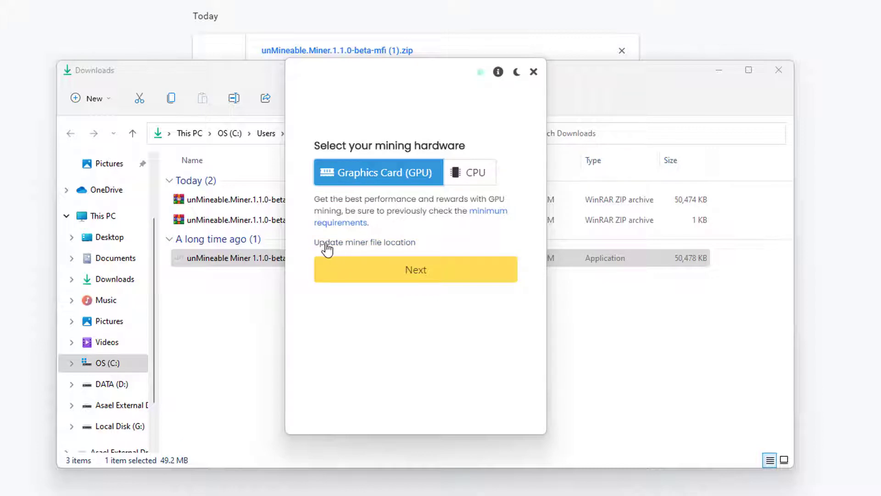
Show the miner file location setting for the GPU and examine the path to PhoenixMiner.exe
{"action": "left_click", "coordinate": [371, 244]}
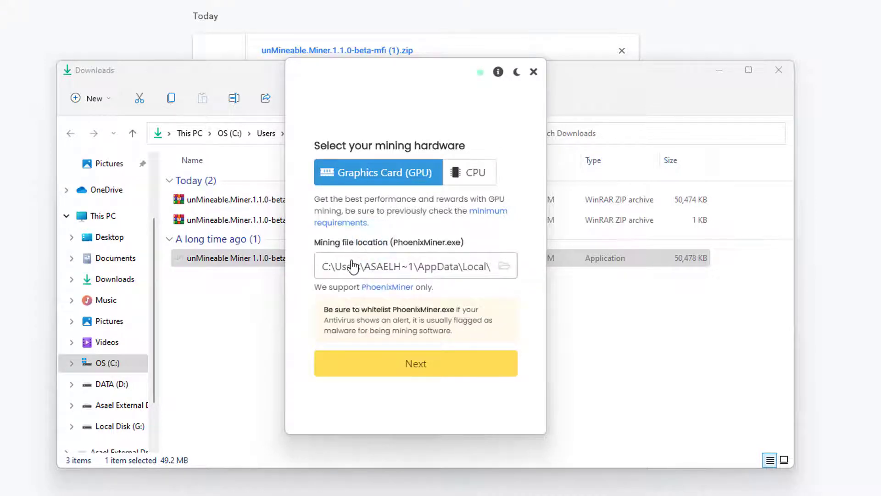
{"action": "left_click", "coordinate": [329, 272]}
{"action": "left_click_drag", "start_coordinate": [329, 272], "coordinate": [503, 281]}
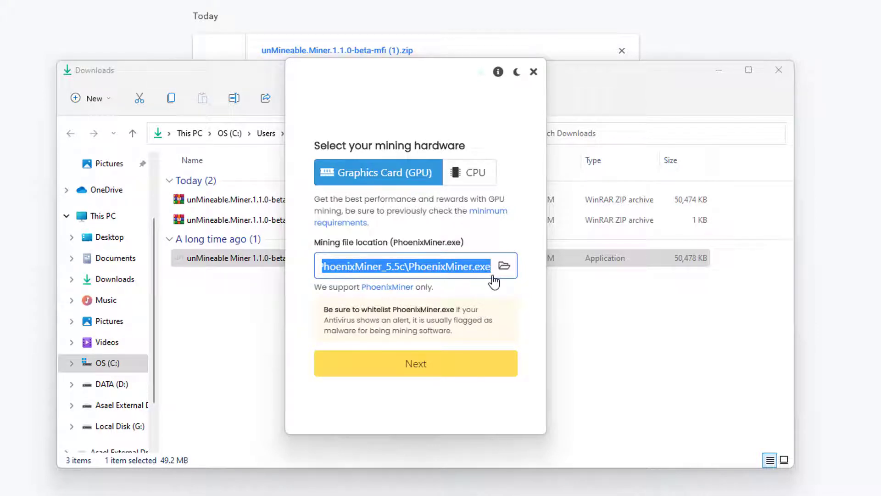
{"action": "left_click_drag", "start_coordinate": [494, 282], "coordinate": [412, 279]}
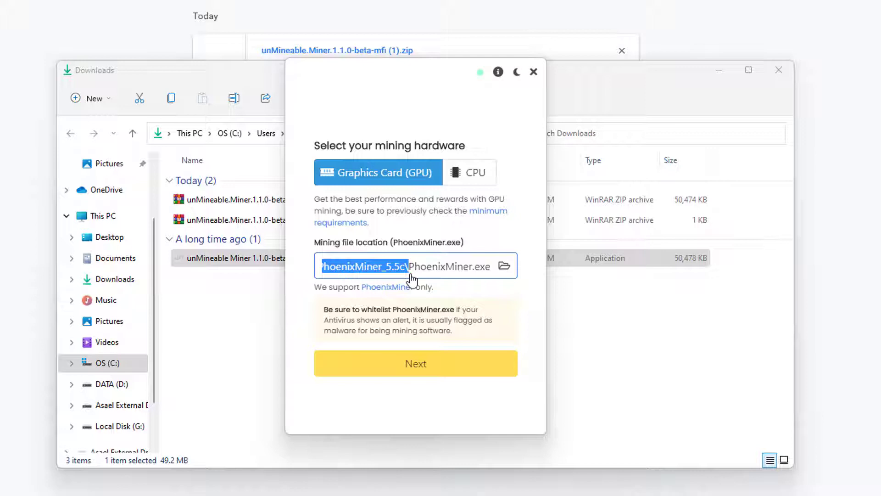
Copy the folder path of PhoenixMiner.exe, up to and including PhoenixMiner_5.5c\, from the mining file location, leaving the miner file unchanged
{"action": "left_click_drag", "start_coordinate": [412, 280], "coordinate": [285, 270]}
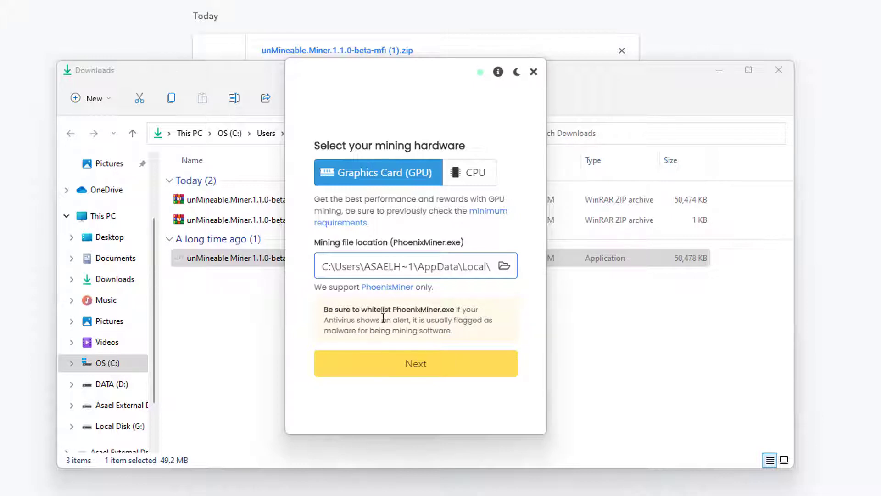
{"action": "left_click_drag", "start_coordinate": [322, 268], "coordinate": [410, 277]}
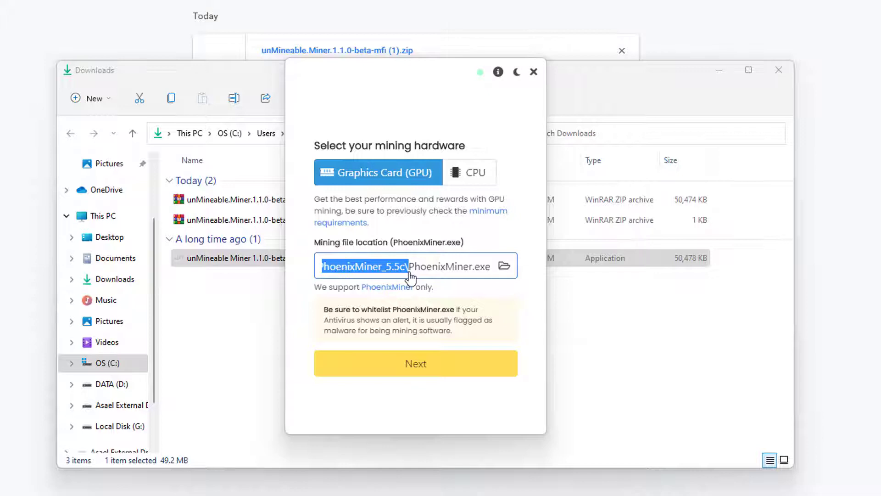
{"action": "key", "text": "ctrl+c"}
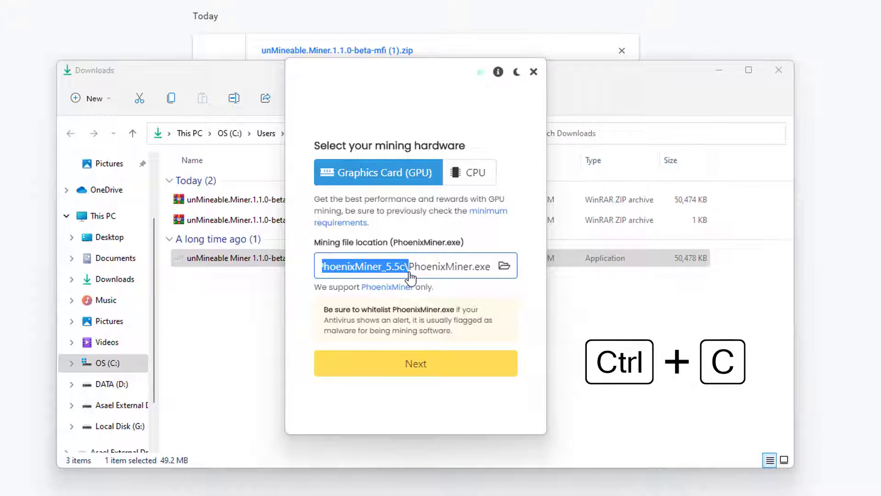
{"action": "left_click", "coordinate": [409, 277]}
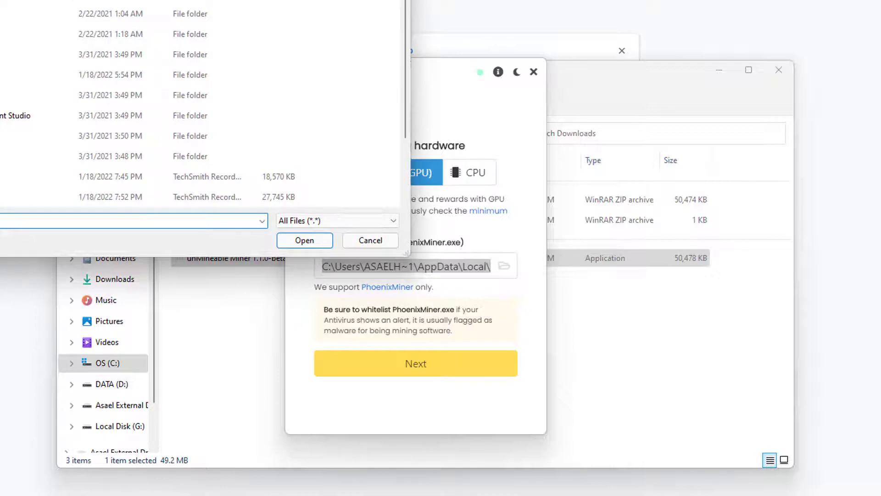
{"action": "key", "text": "Escape"}
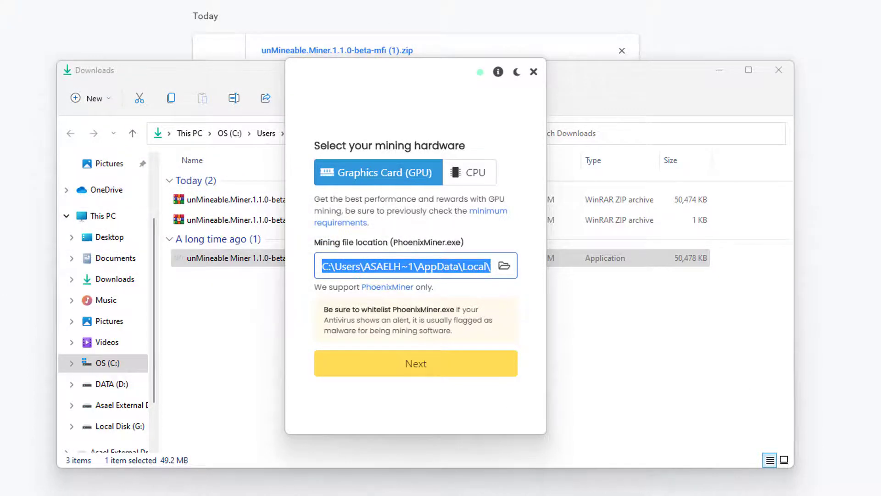
Switch to McAfee, add PhoenixMiner from the copied folder path to the Real-Time Scanning excluded files, and minimize McAfee
{"action": "left_click", "coordinate": [599, 486]}
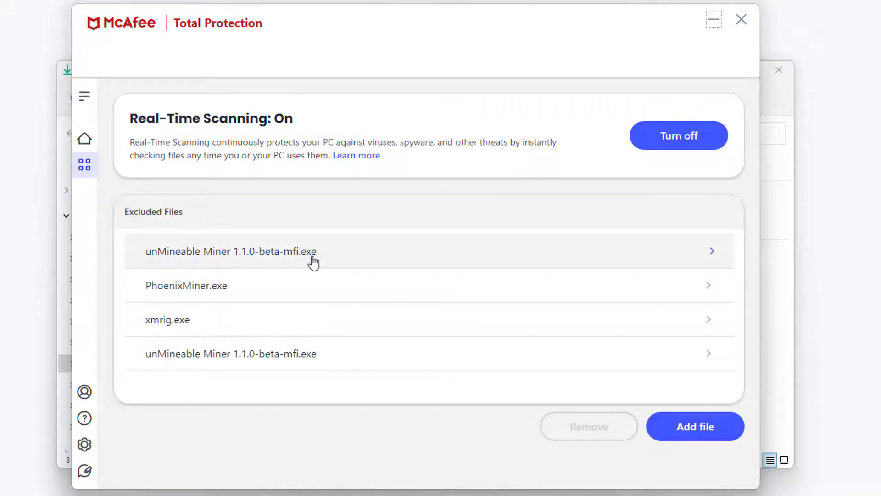
{"action": "left_click", "coordinate": [691, 436]}
{"action": "left_click", "coordinate": [336, 42]}
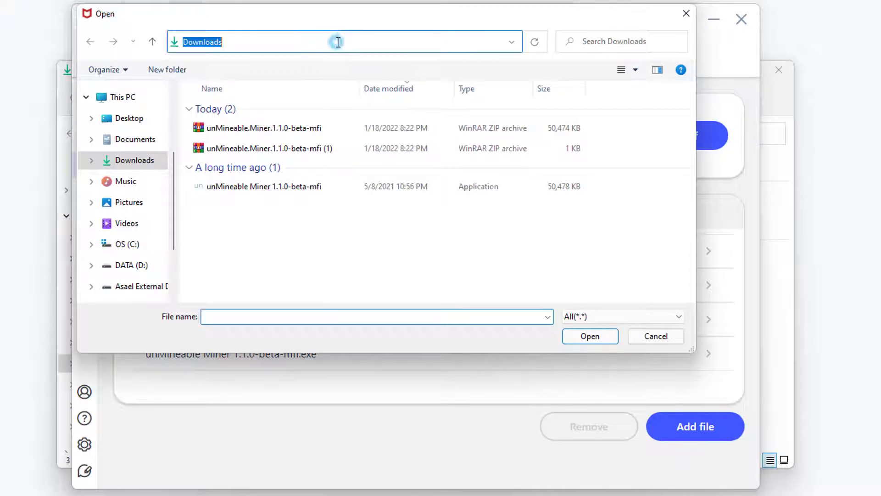
{"action": "key", "text": "ctrl+v"}
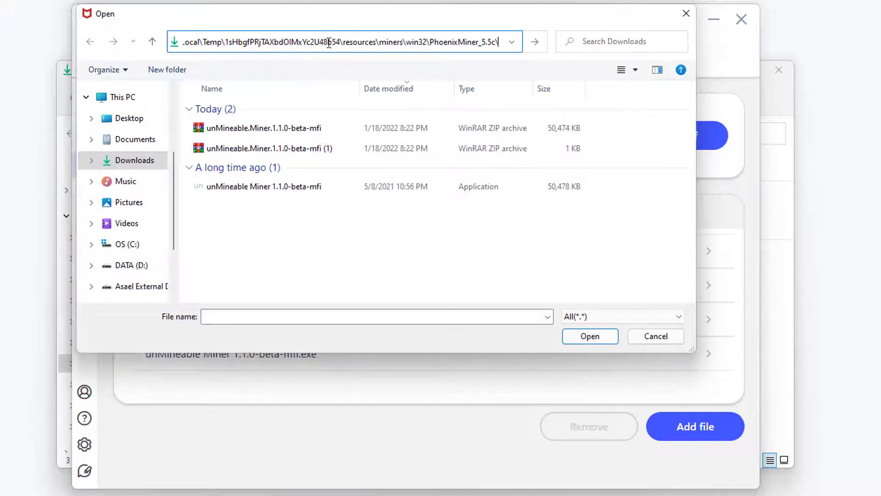
{"action": "key", "text": "Return"}
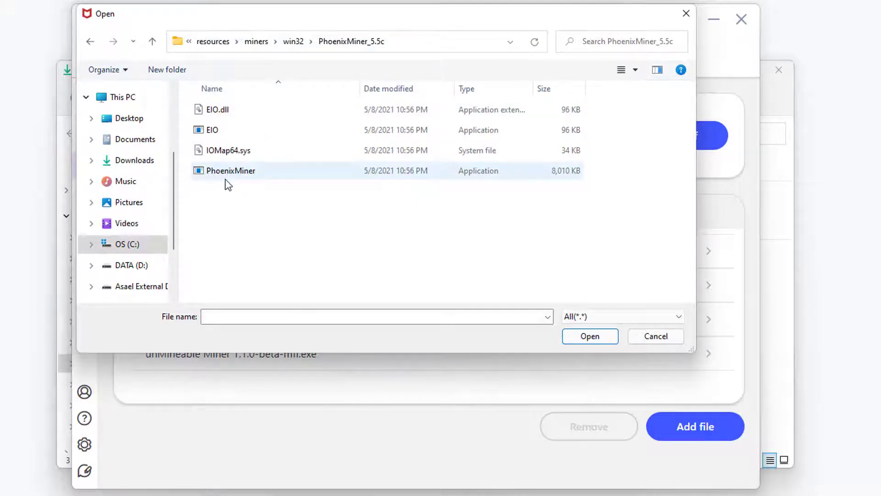
{"action": "left_click", "coordinate": [256, 171]}
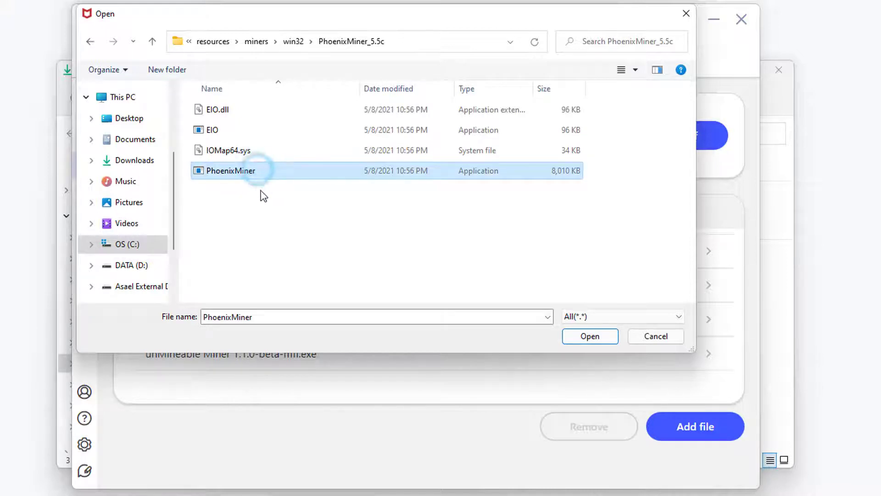
{"action": "left_click", "coordinate": [590, 338]}
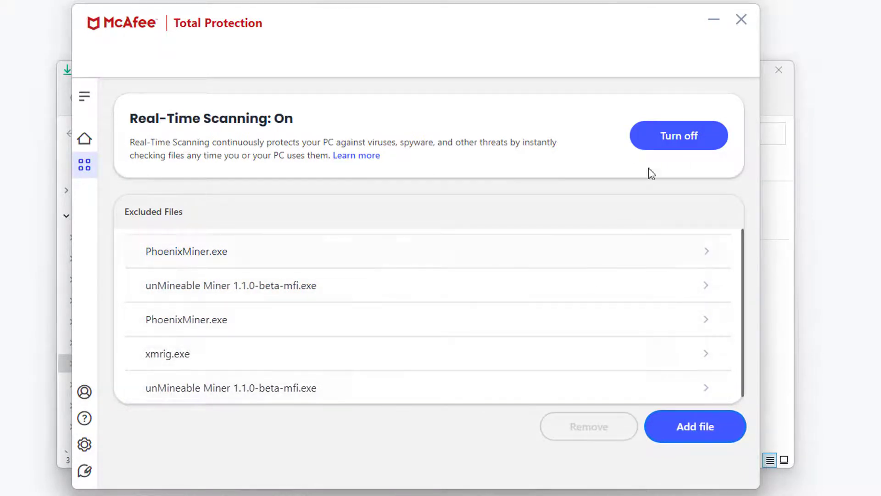
{"action": "left_click", "coordinate": [714, 21]}
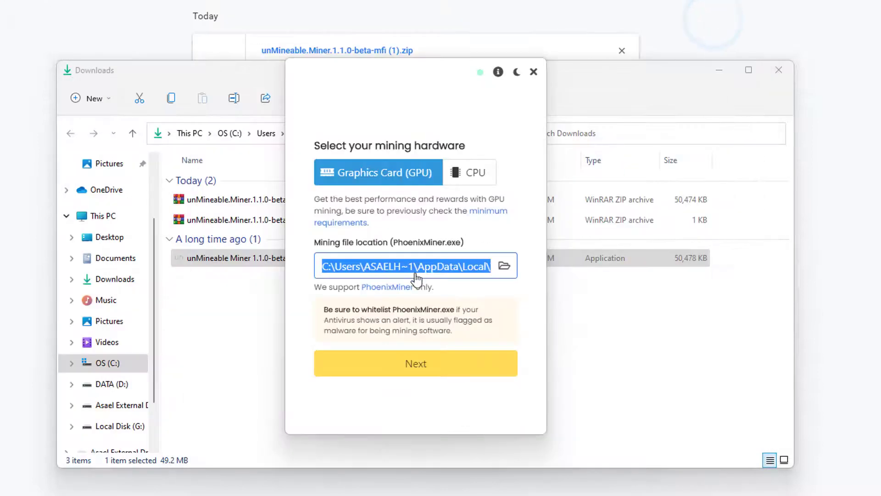
Continue to the miner's coin selection, and tidy up by clearing Chrome's download list and minimizing the Downloads folder and Chrome
{"action": "left_click", "coordinate": [417, 369]}
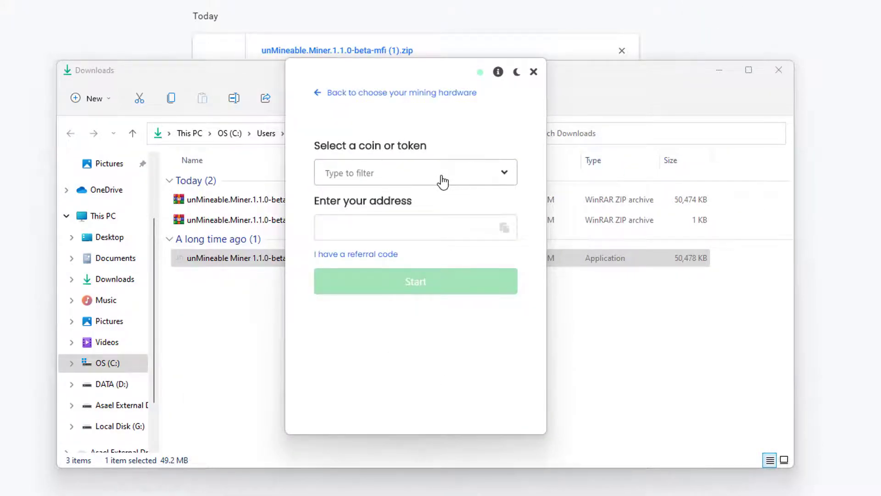
{"action": "left_click", "coordinate": [718, 71]}
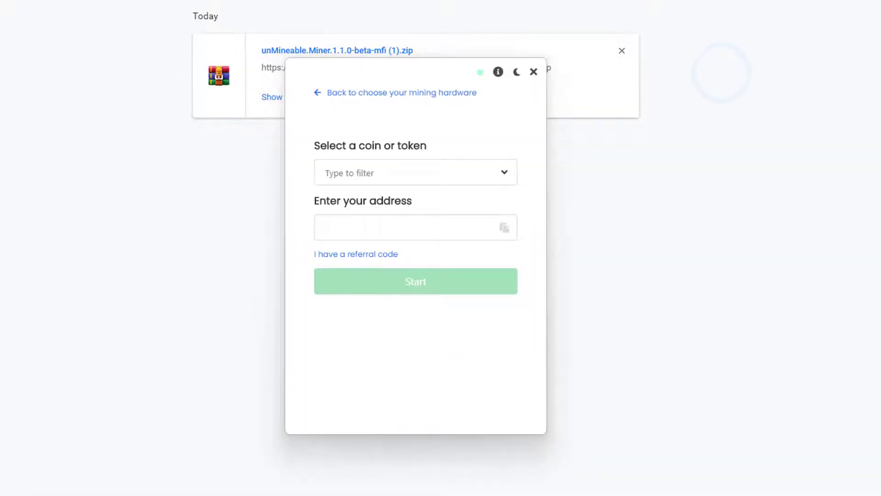
{"action": "left_click", "coordinate": [865, 45]}
{"action": "left_click", "coordinate": [843, 45]}
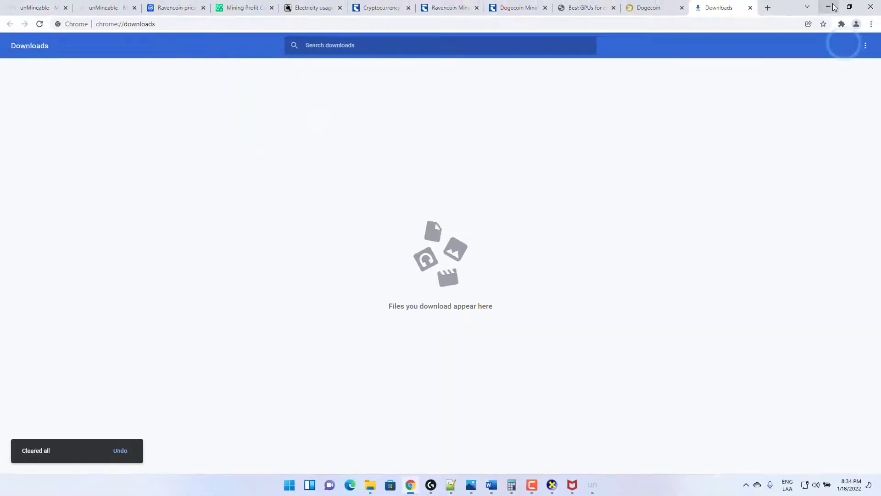
{"action": "left_click", "coordinate": [831, 7]}
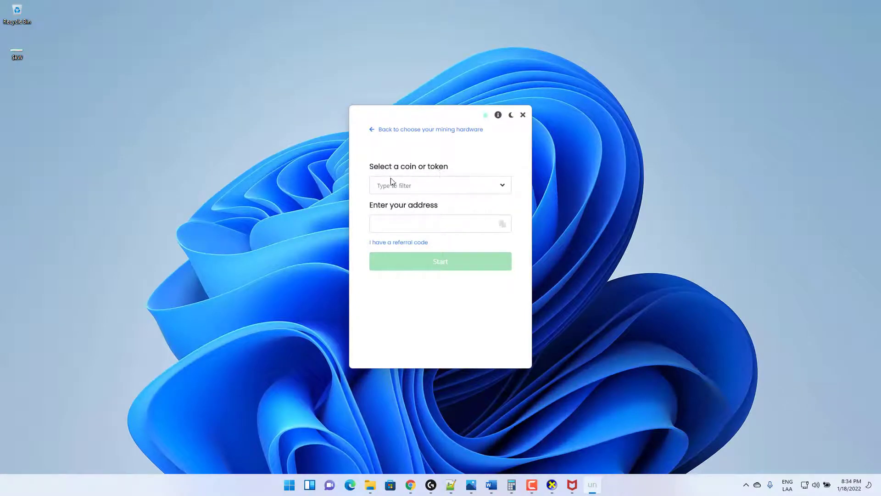
Browse the available coins, filter them by "doge" and select Dogecoin as the coin to mine
{"action": "left_click", "coordinate": [492, 191]}
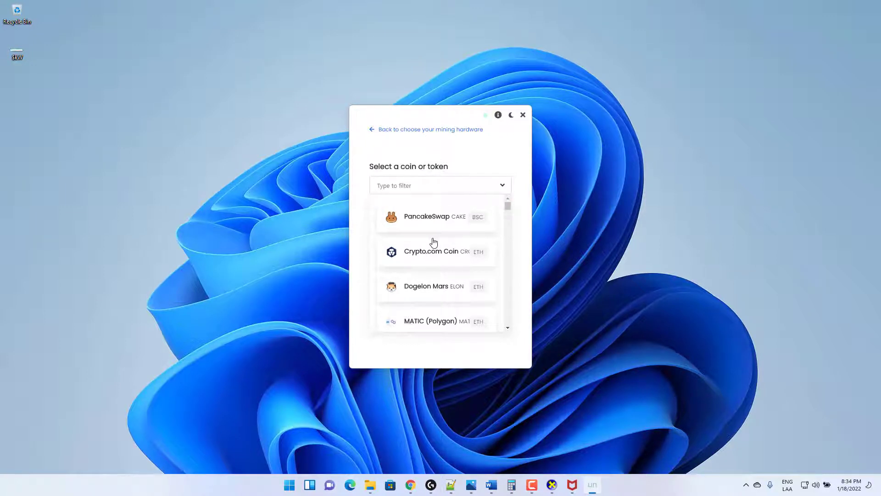
{"action": "scroll", "coordinate": [434, 246], "scroll_direction": "down", "scroll_amount": 1}
{"action": "scroll", "coordinate": [466, 223], "scroll_direction": "down", "scroll_amount": 8}
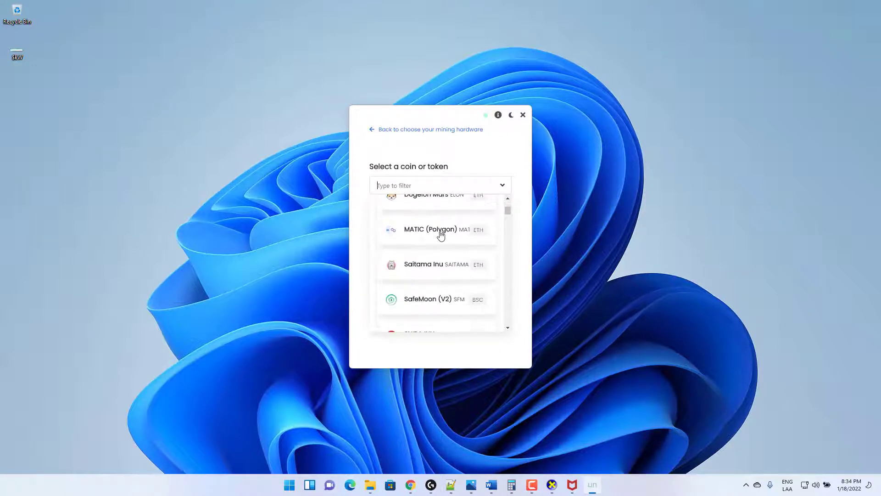
{"action": "scroll", "coordinate": [441, 234], "scroll_direction": "down", "scroll_amount": 3}
{"action": "scroll", "coordinate": [441, 234], "scroll_direction": "up", "scroll_amount": 12}
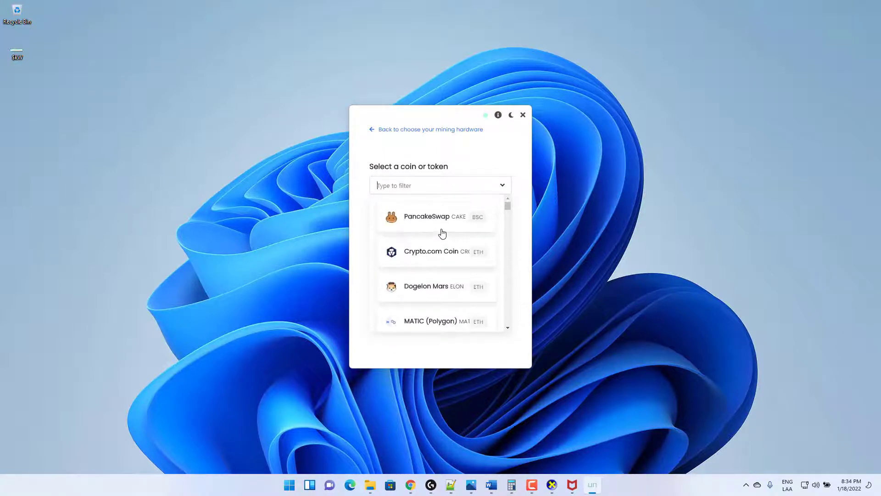
{"action": "type", "text": "doge"}
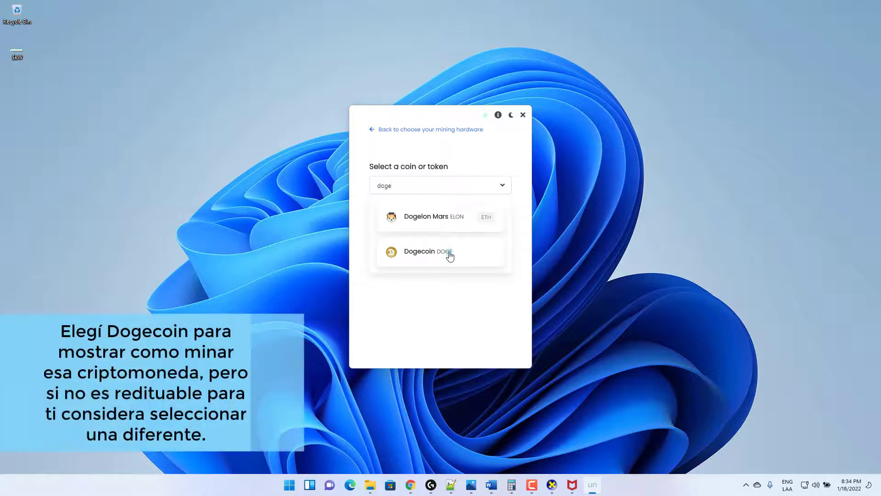
{"action": "left_click", "coordinate": [448, 254]}
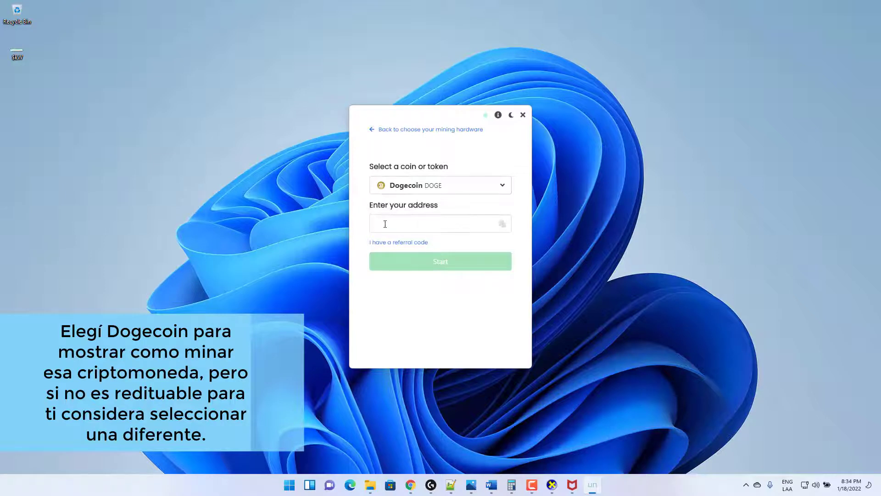
Switch from the empty wallet address field to Chrome, close the Downloads page and show the Dogecoin website
{"action": "left_click", "coordinate": [401, 224]}
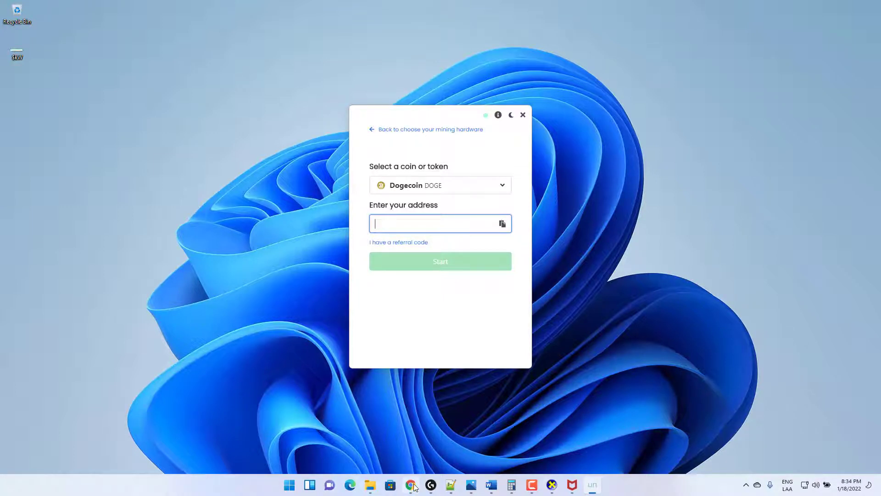
{"action": "mouse_move", "coordinate": [410, 485]}
{"action": "left_click", "coordinate": [408, 452]}
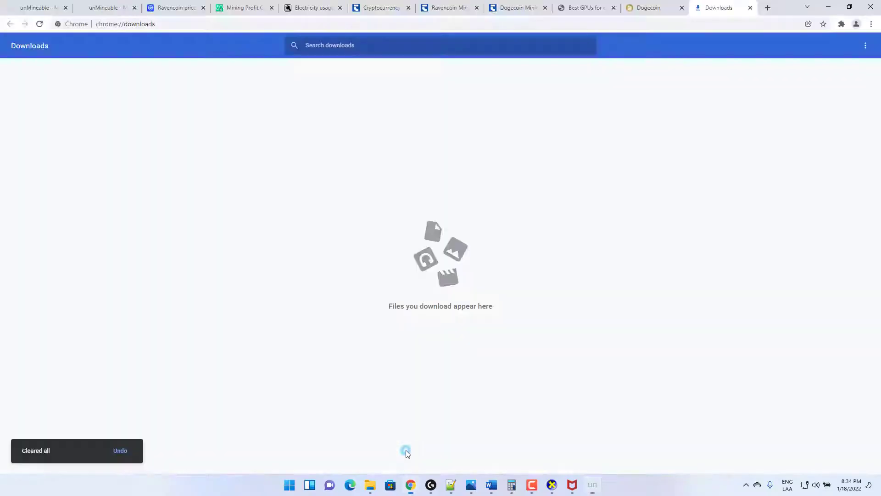
{"action": "left_click", "coordinate": [750, 8]}
{"action": "left_click", "coordinate": [711, 11]}
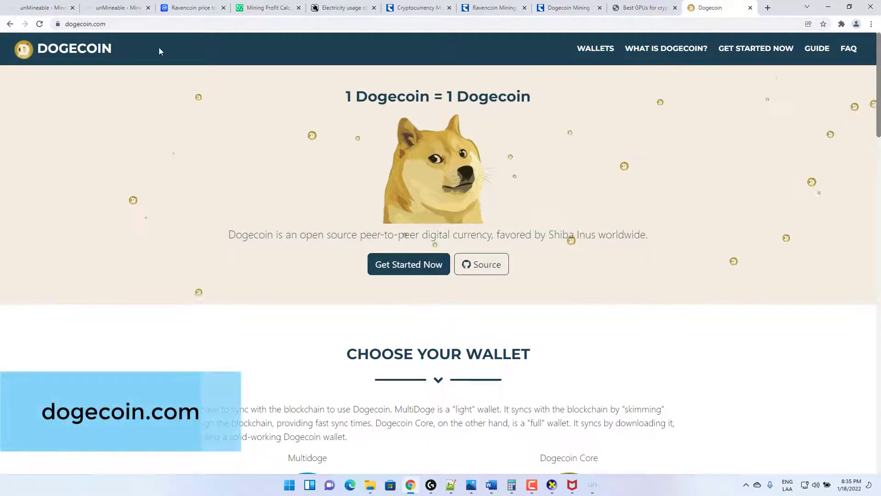
Examine the Multidoge and Dogecoin Core wallet options, including the disclaimer for Multidoge on Windows, and return to the Dogecoin website
{"action": "scroll", "coordinate": [202, 170], "scroll_direction": "down", "scroll_amount": 5}
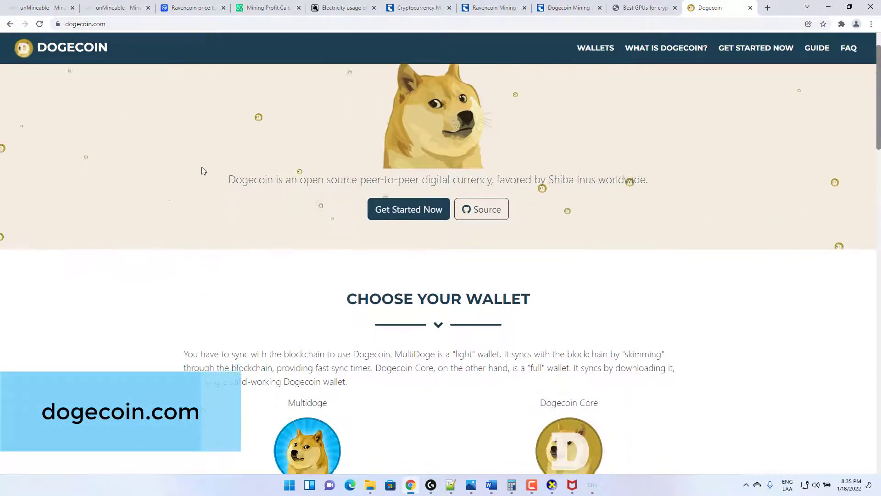
{"action": "scroll", "coordinate": [202, 171], "scroll_direction": "down", "scroll_amount": 1}
{"action": "scroll", "coordinate": [200, 171], "scroll_direction": "up", "scroll_amount": 1}
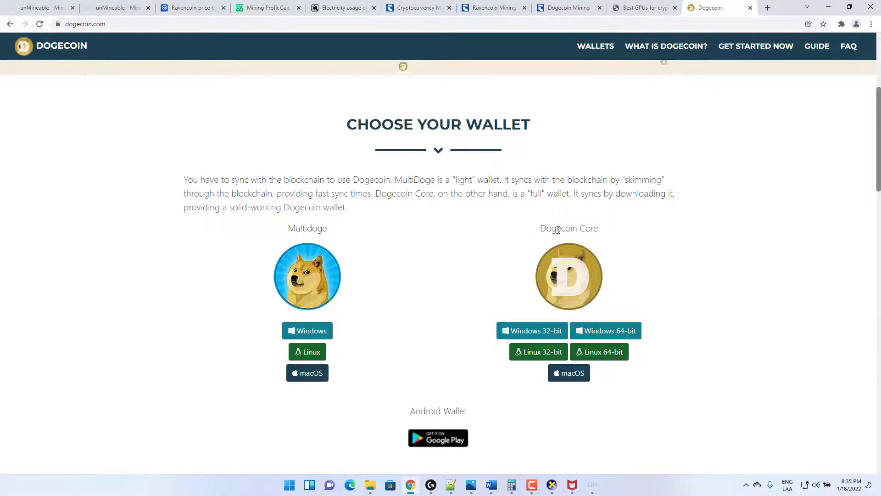
{"action": "scroll", "coordinate": [438, 248], "scroll_direction": "down", "scroll_amount": 1}
{"action": "scroll", "coordinate": [437, 248], "scroll_direction": "up", "scroll_amount": 1}
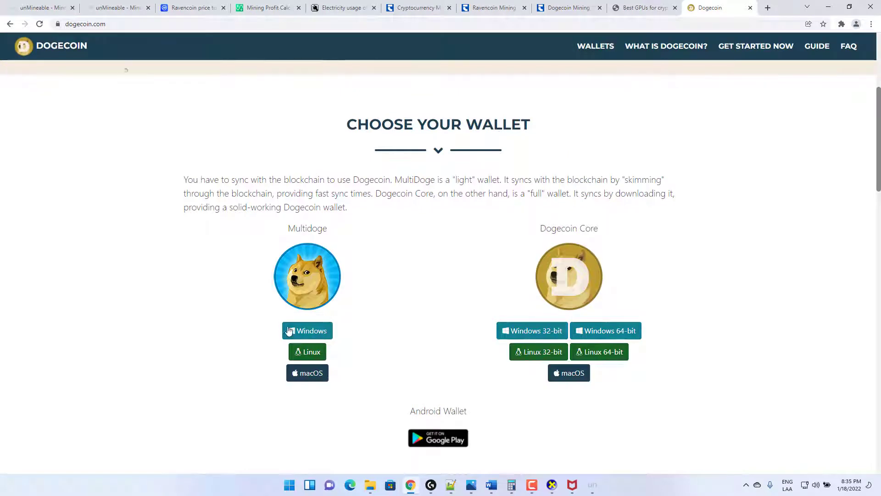
{"action": "left_click", "coordinate": [306, 330]}
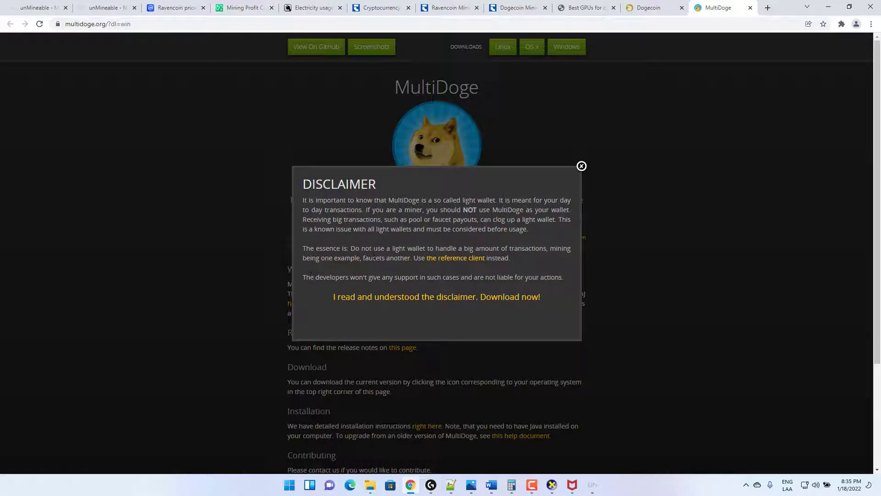
{"action": "left_click", "coordinate": [581, 166]}
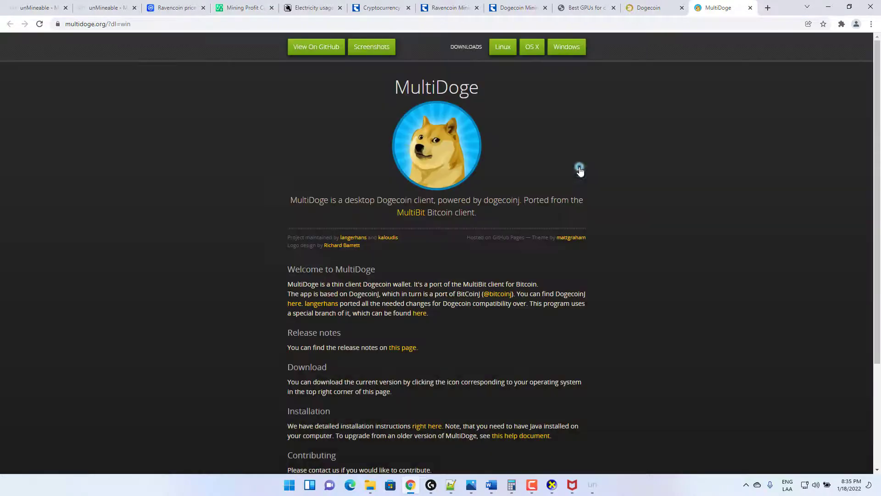
{"action": "left_click", "coordinate": [652, 9]}
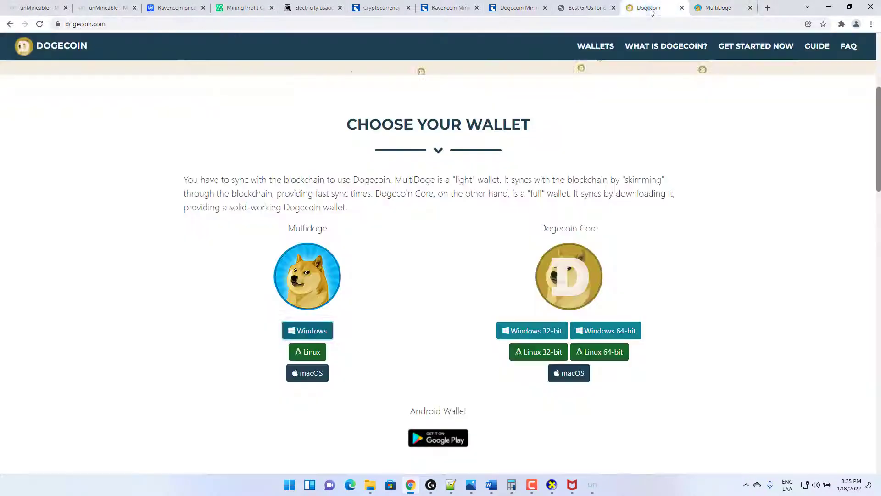
{"action": "left_click", "coordinate": [750, 8]}
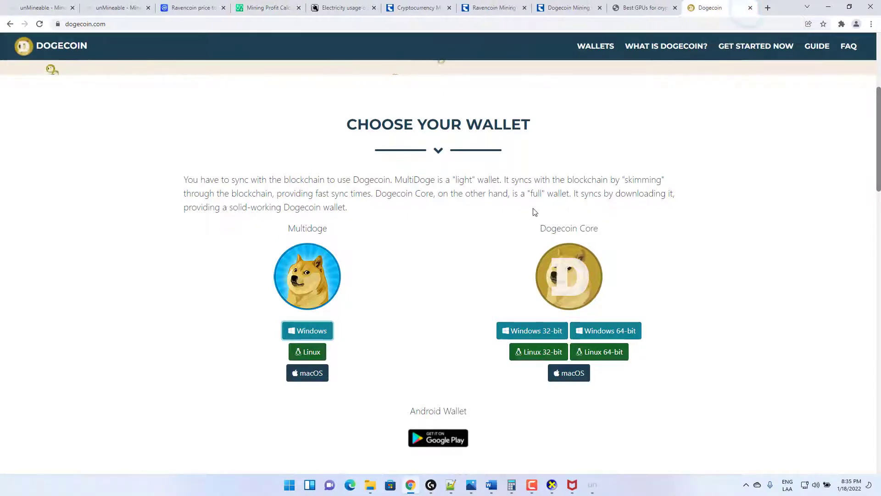
Download the Windows 64-bit version of Dogecoin Core and show its installer in the Downloads folder
{"action": "scroll", "coordinate": [530, 216], "scroll_direction": "down", "scroll_amount": 1}
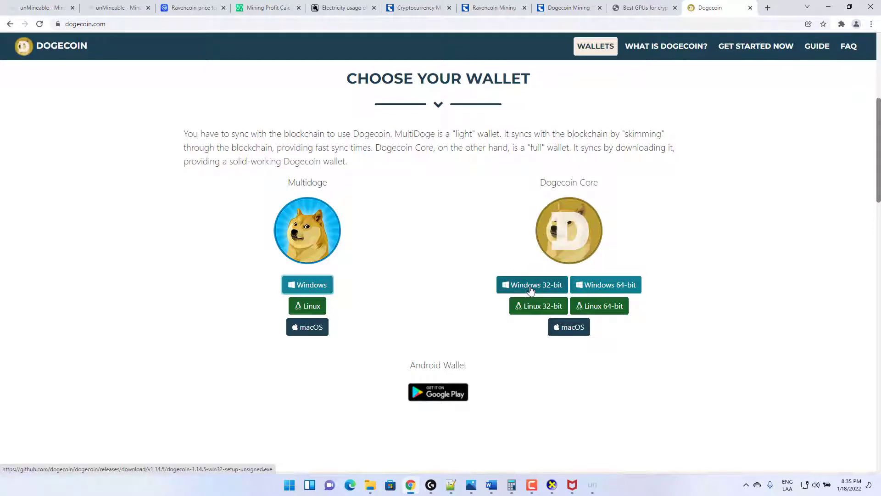
{"action": "left_click", "coordinate": [593, 286]}
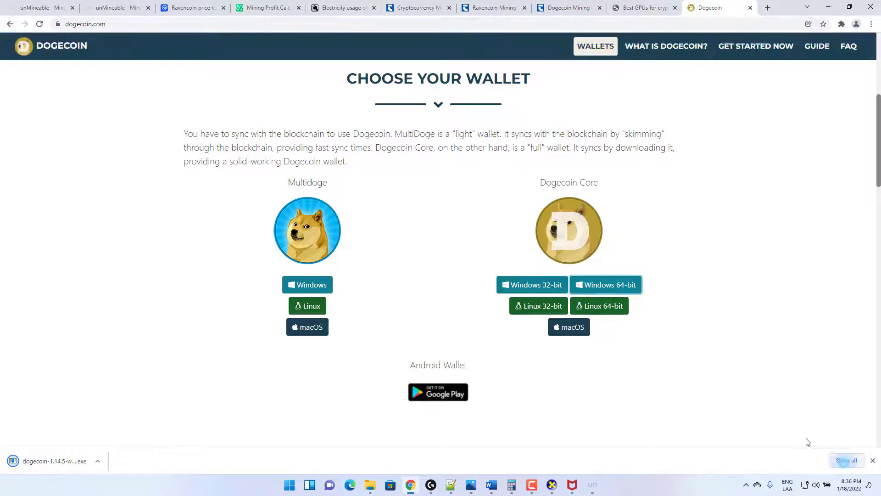
{"action": "left_click", "coordinate": [846, 460]}
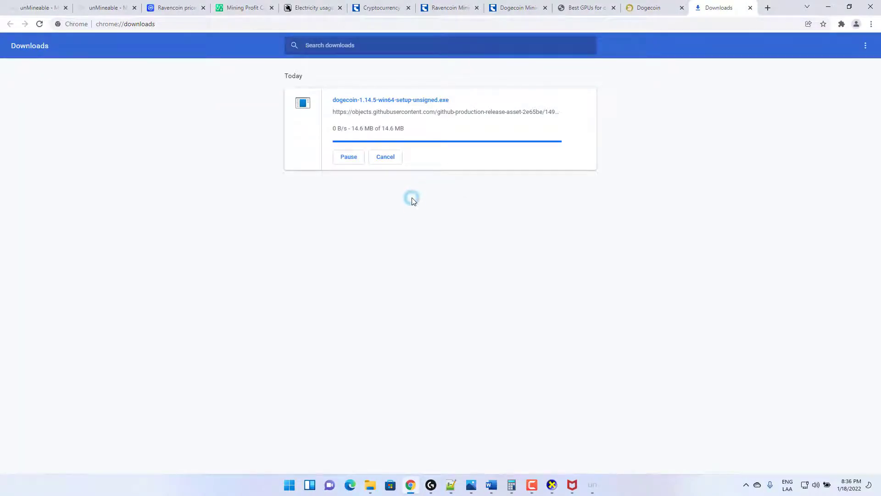
{"action": "left_click", "coordinate": [362, 133]}
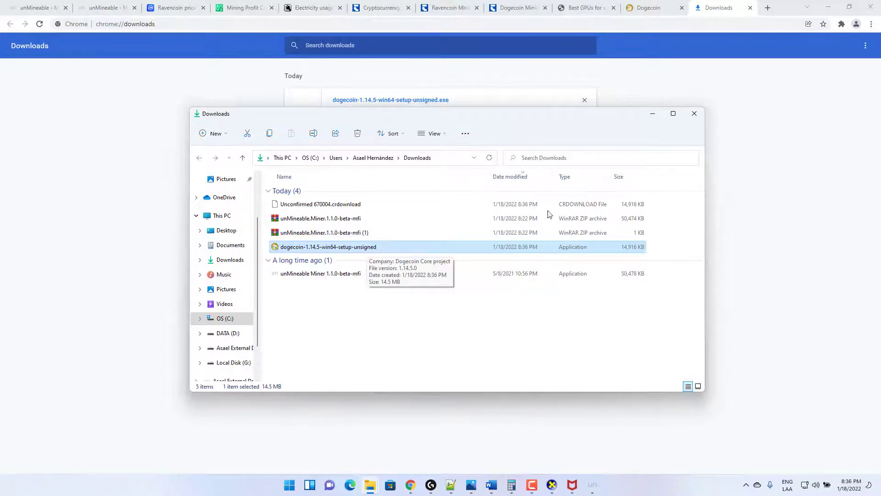
Switch to the installed Dogecoin program folder in File Explorer, launch dogecoin-qt and clear the folder windows out of the way
{"action": "left_click", "coordinate": [656, 118]}
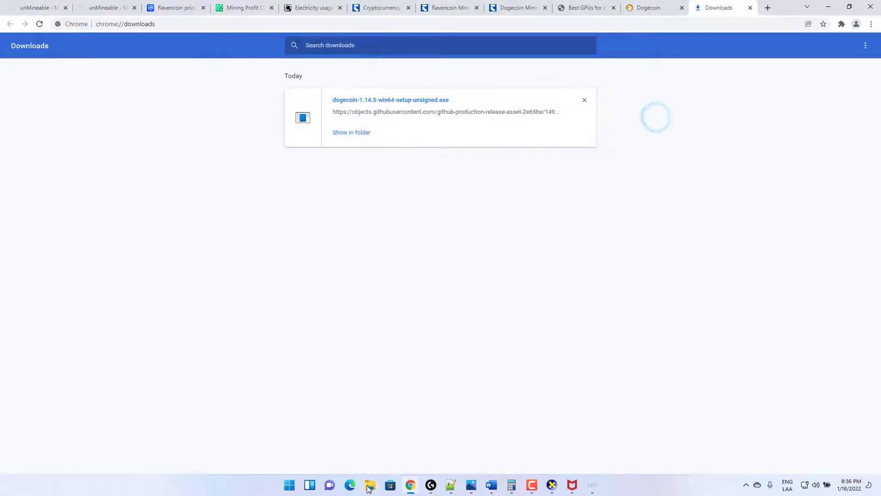
{"action": "mouse_move", "coordinate": [368, 489]}
{"action": "mouse_move", "coordinate": [332, 446]}
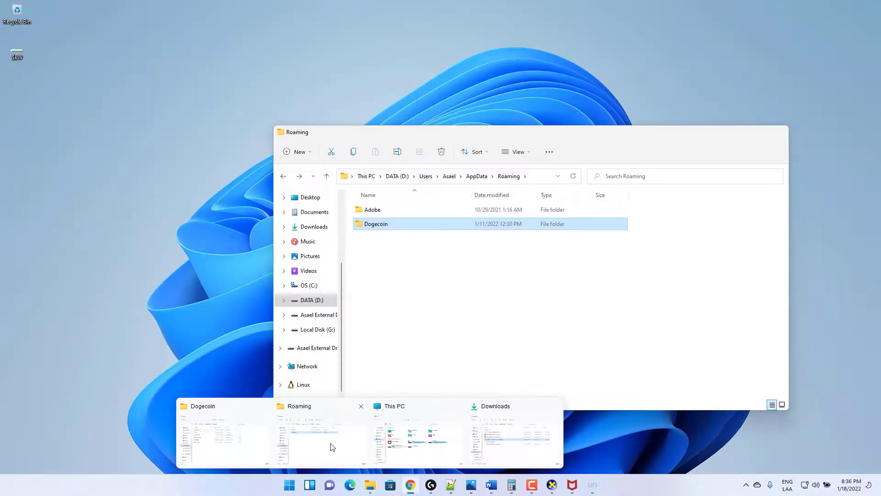
{"action": "left_click", "coordinate": [253, 441]}
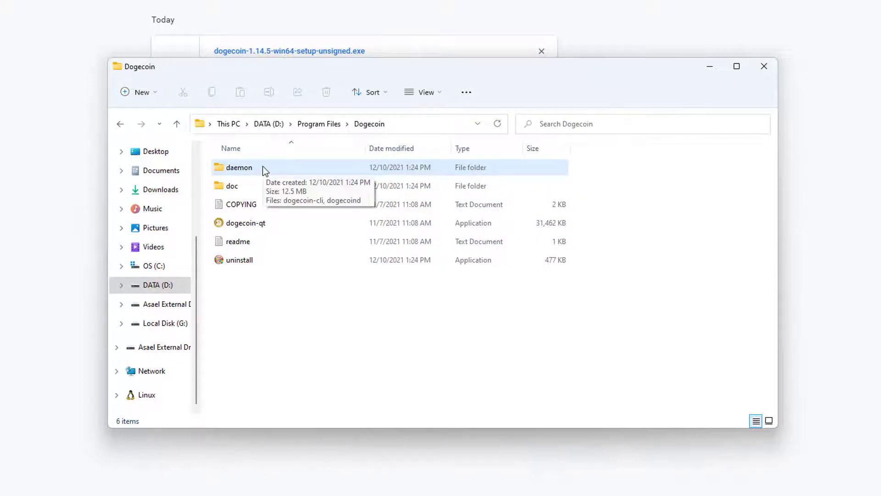
{"action": "double_click", "coordinate": [248, 224]}
{"action": "left_click", "coordinate": [710, 68]}
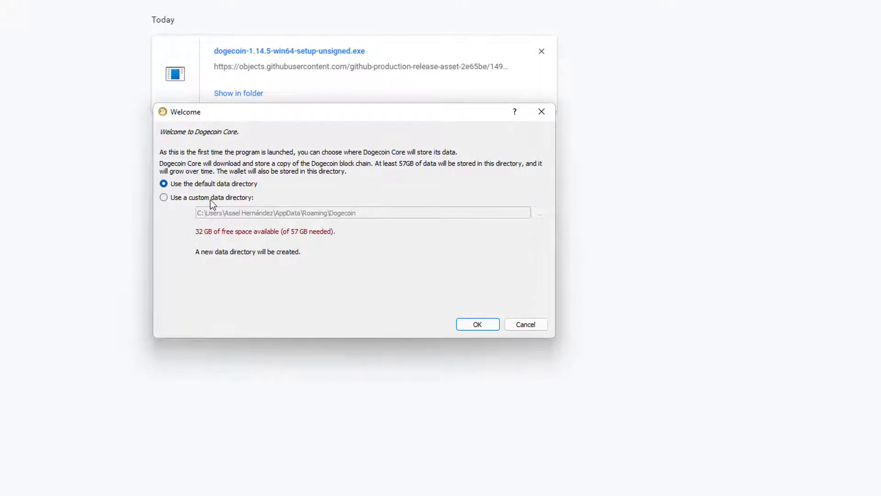
Set a custom data directory using the drive D AppData\Roaming path copied from the Notepad++ note, and start Dogecoin Core with it
{"action": "left_click", "coordinate": [196, 199]}
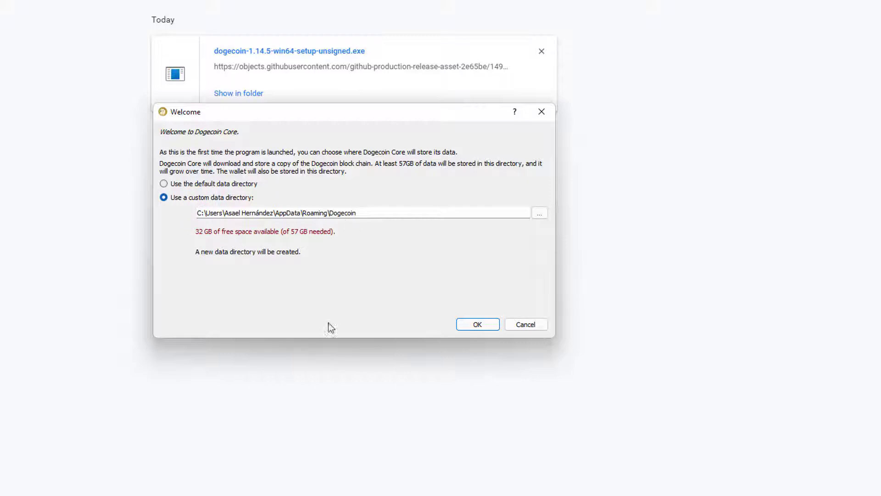
{"action": "mouse_move", "coordinate": [511, 494]}
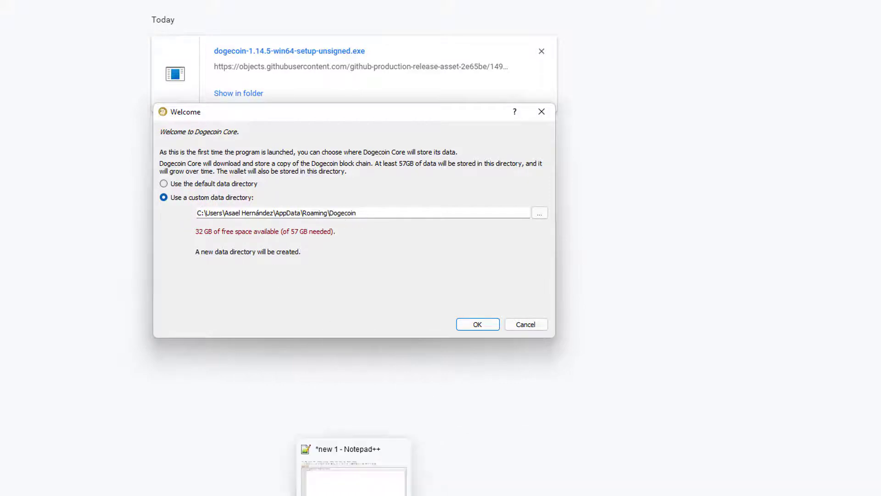
{"action": "left_click", "coordinate": [350, 494]}
{"action": "triple_click", "coordinate": [50, 81]}
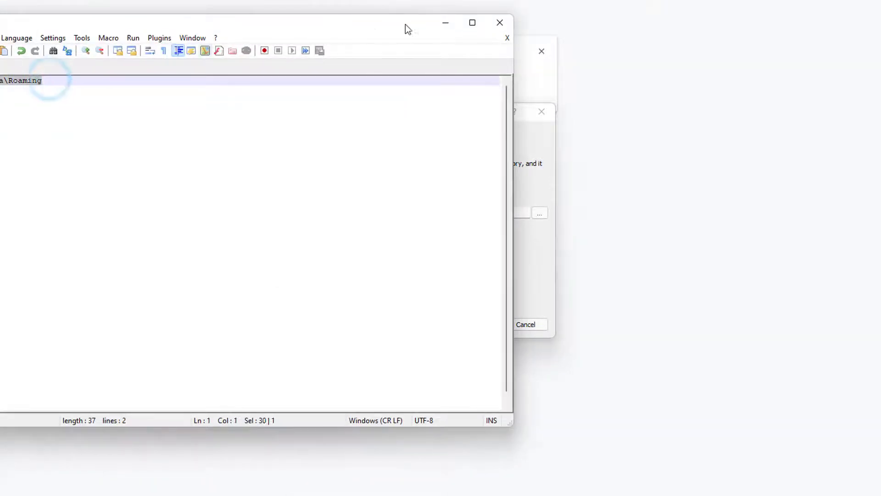
{"action": "left_click", "coordinate": [444, 23]}
{"action": "left_click_drag", "start_coordinate": [374, 213], "coordinate": [174, 213]}
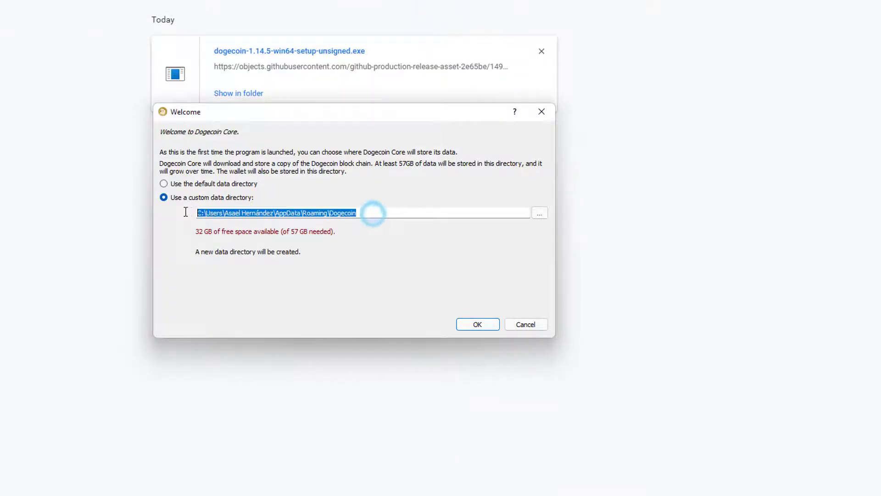
{"action": "type", "text": "D:\\Users\\Asael\\AppData\\Roaming"}
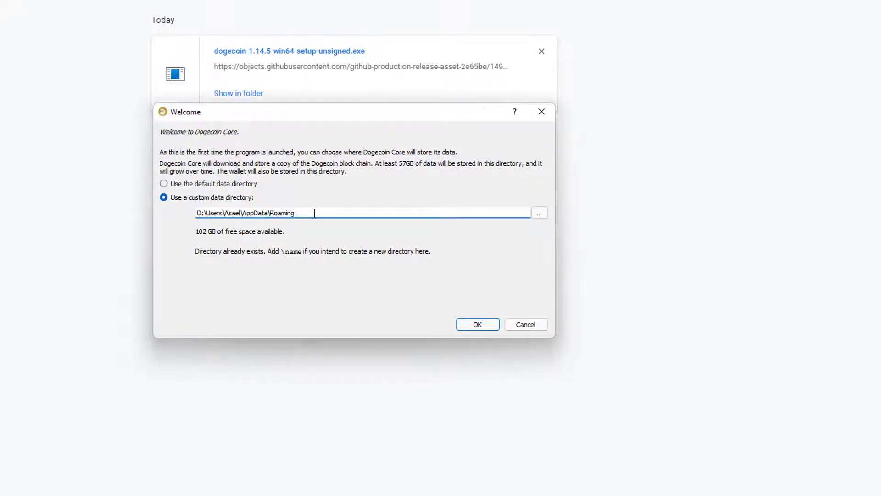
{"action": "left_click", "coordinate": [475, 324]}
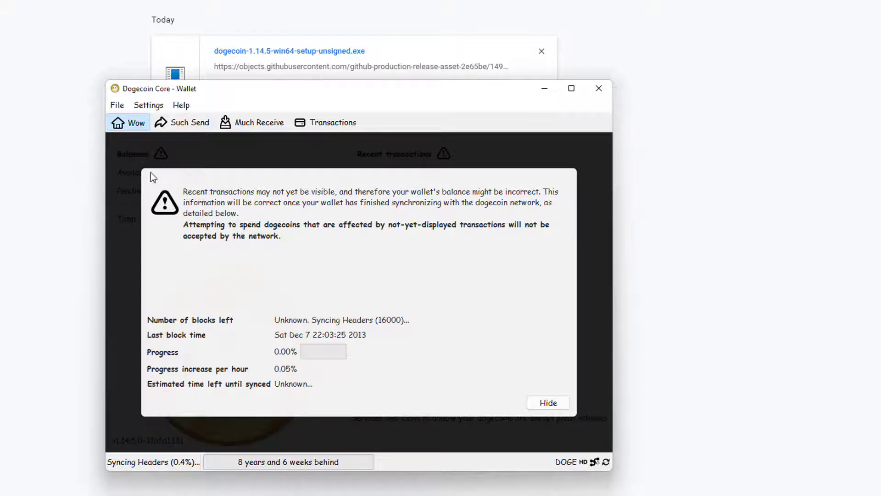
Open the wallet's list of receiving addresses and copy the unlabelled Dogecoin address
{"action": "left_click", "coordinate": [116, 108]}
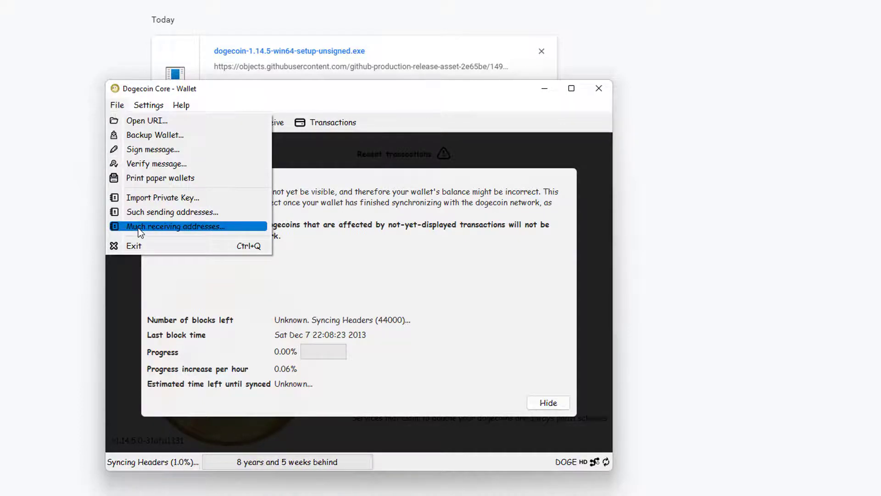
{"action": "left_click", "coordinate": [160, 228]}
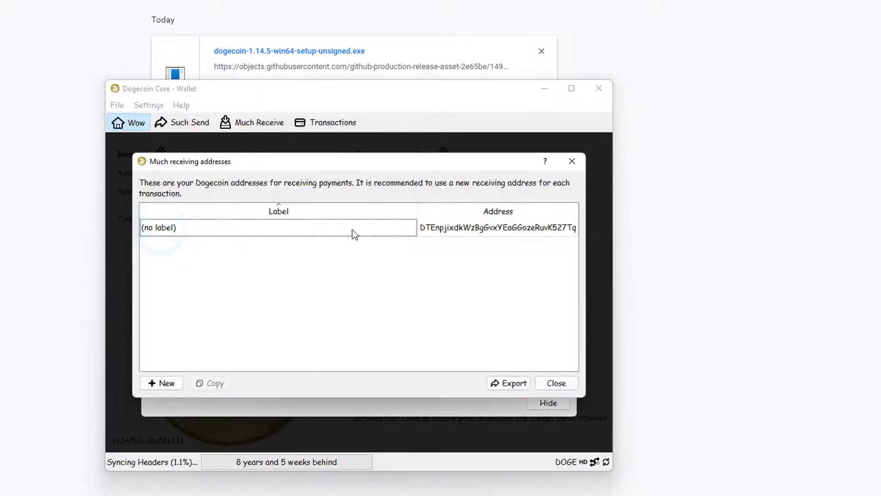
{"action": "left_click", "coordinate": [502, 229]}
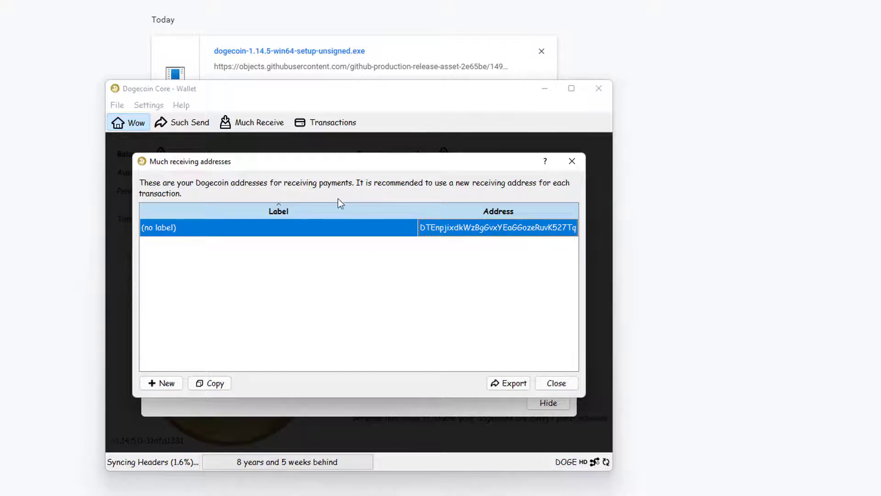
{"action": "left_click", "coordinate": [211, 385]}
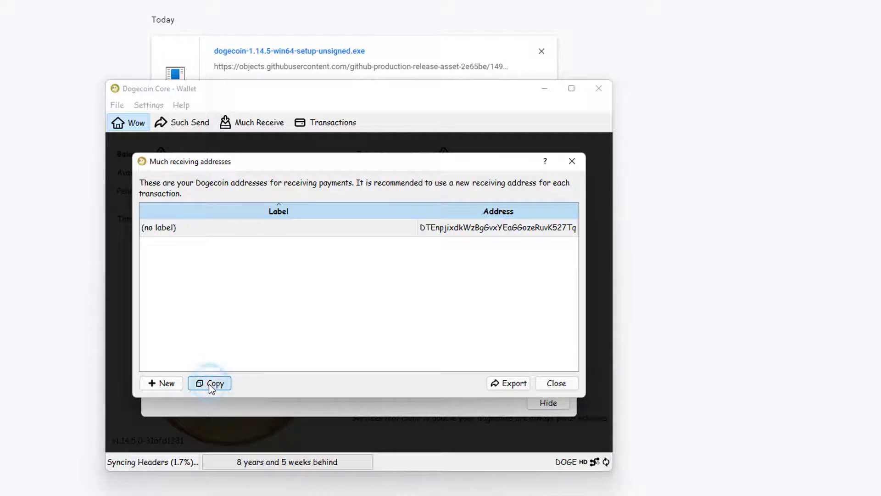
Switch to unMineable Miner and paste the copied Dogecoin wallet address as the payout address
{"action": "left_click", "coordinate": [539, 491]}
{"action": "left_click", "coordinate": [330, 207]}
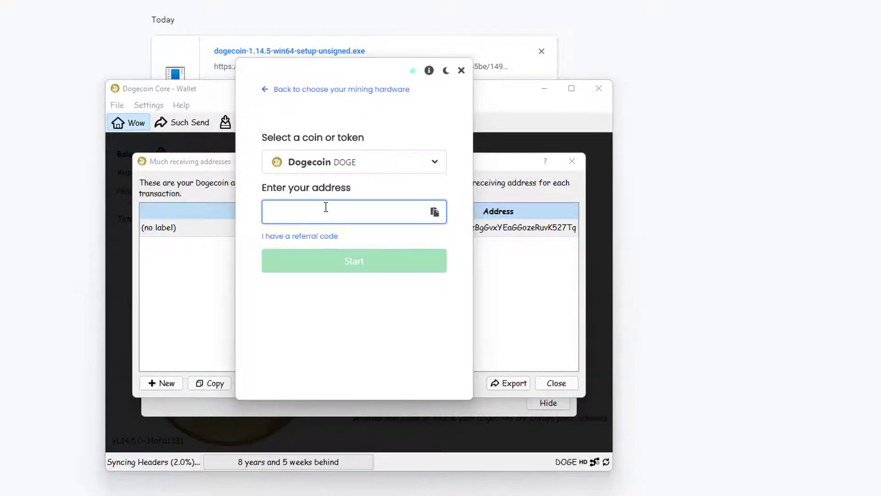
{"action": "key", "text": "ctrl+v"}
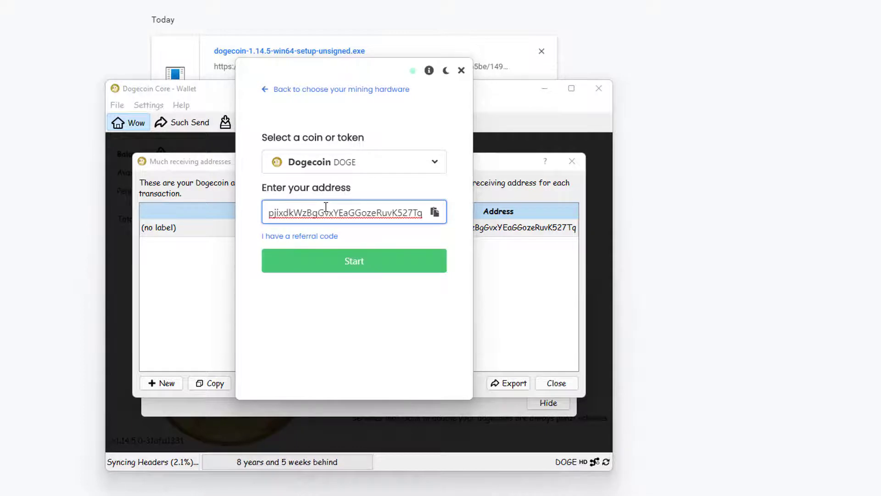
{"action": "left_click", "coordinate": [357, 189]}
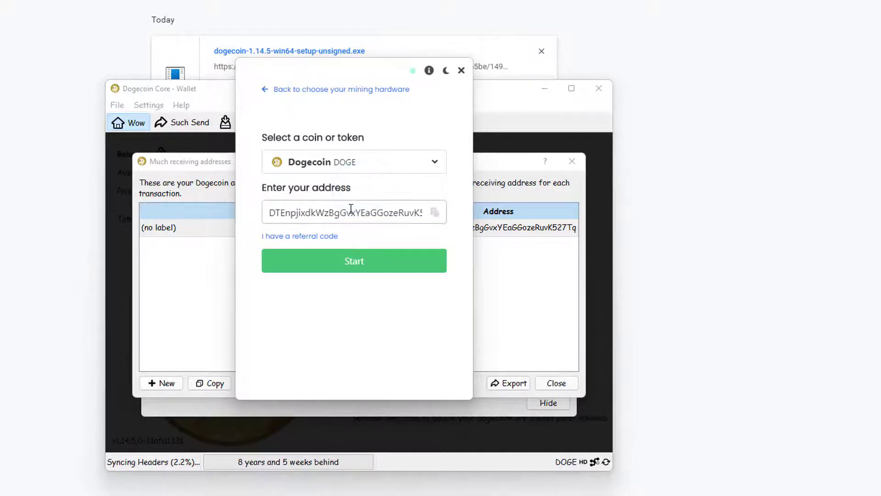